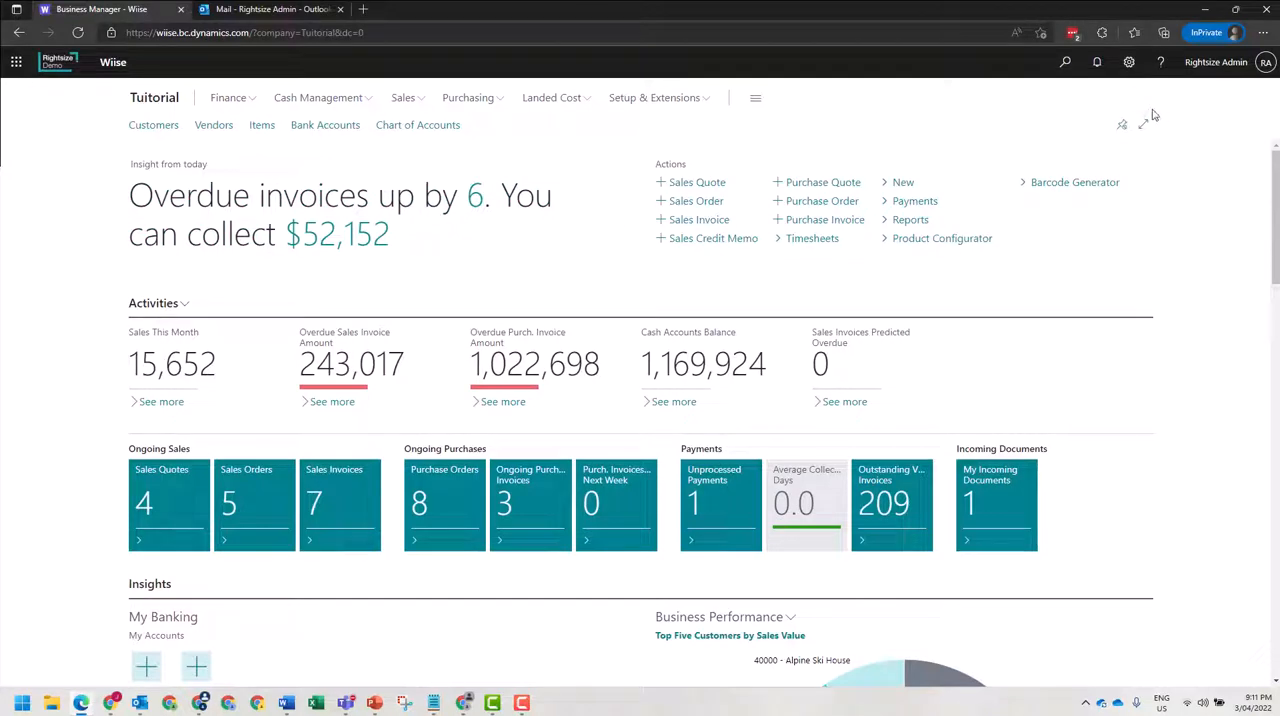
Change the role in My Settings to Sales Order Processor and apply it.
{"action": "left_click", "coordinate": [1128, 62]}
{"action": "left_click", "coordinate": [1104, 171]}
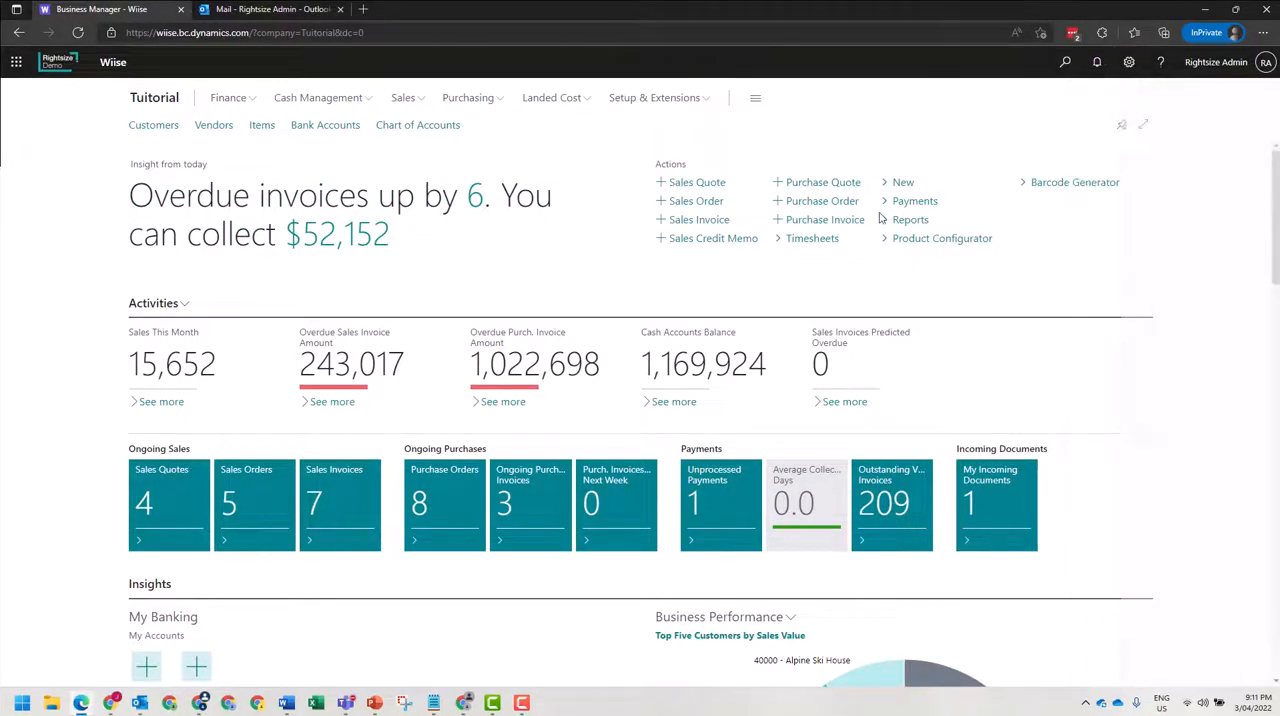
{"action": "left_click", "coordinate": [819, 241]}
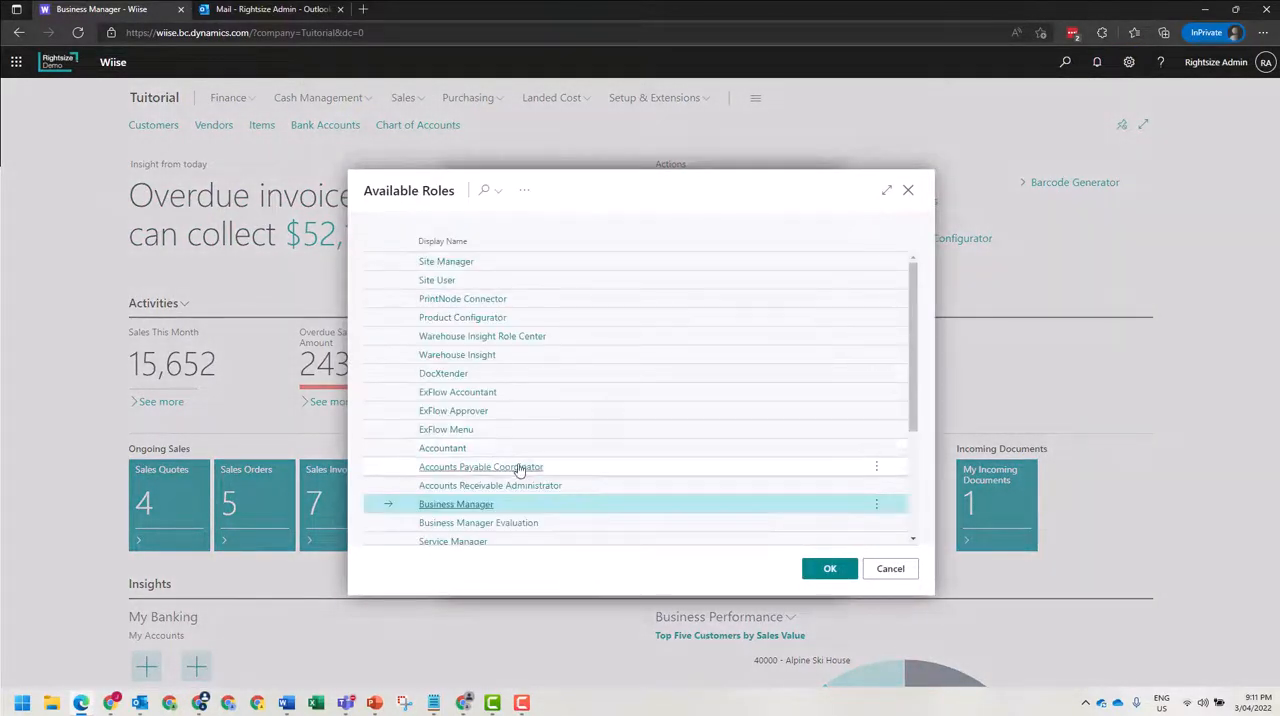
{"action": "scroll", "coordinate": [508, 457], "scroll_direction": "down", "scroll_amount": 3}
{"action": "double_click", "coordinate": [474, 387]}
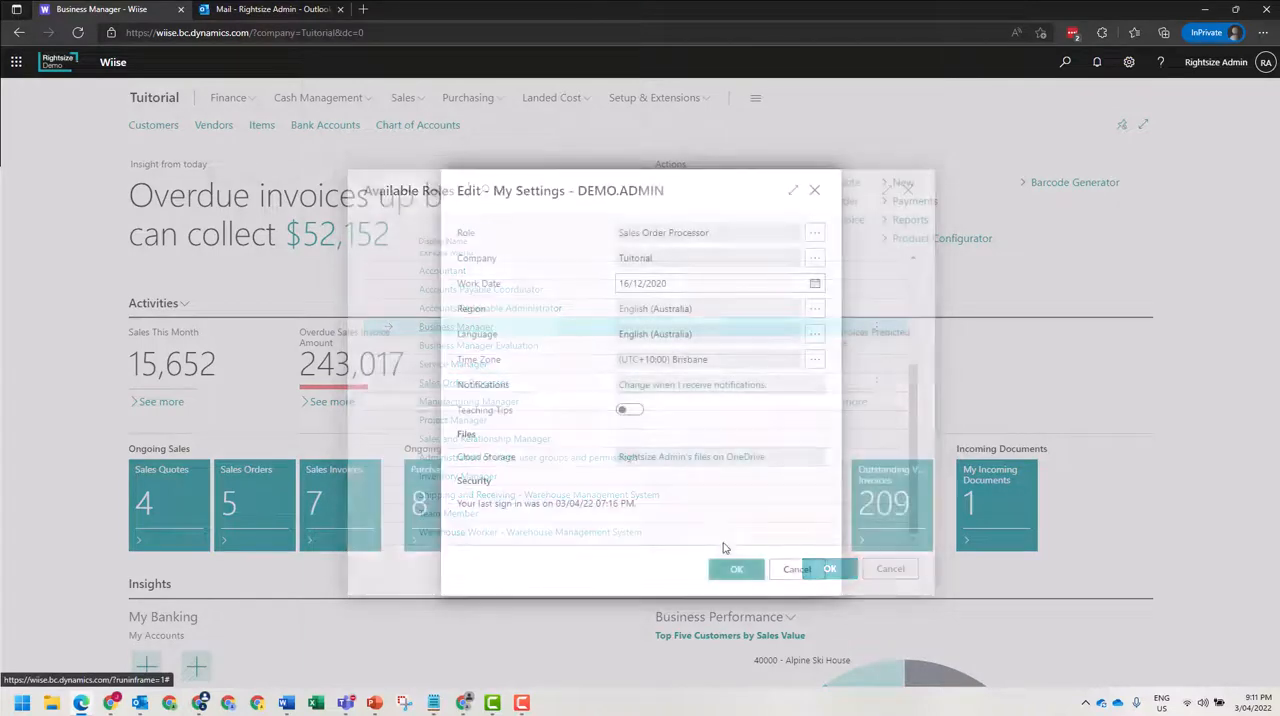
{"action": "left_click", "coordinate": [744, 574]}
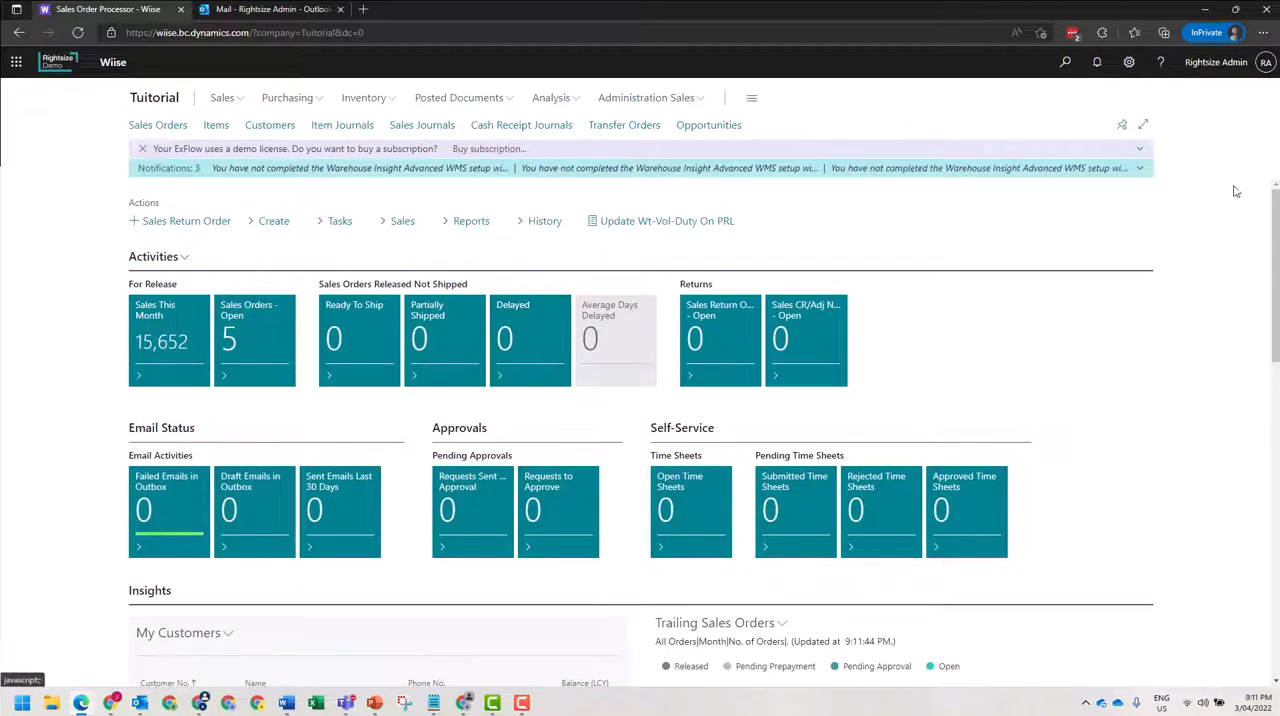
Dismiss the ExFlow demo licence notification and look over the Sales Order Processor role centre.
{"action": "left_click", "coordinate": [140, 150]}
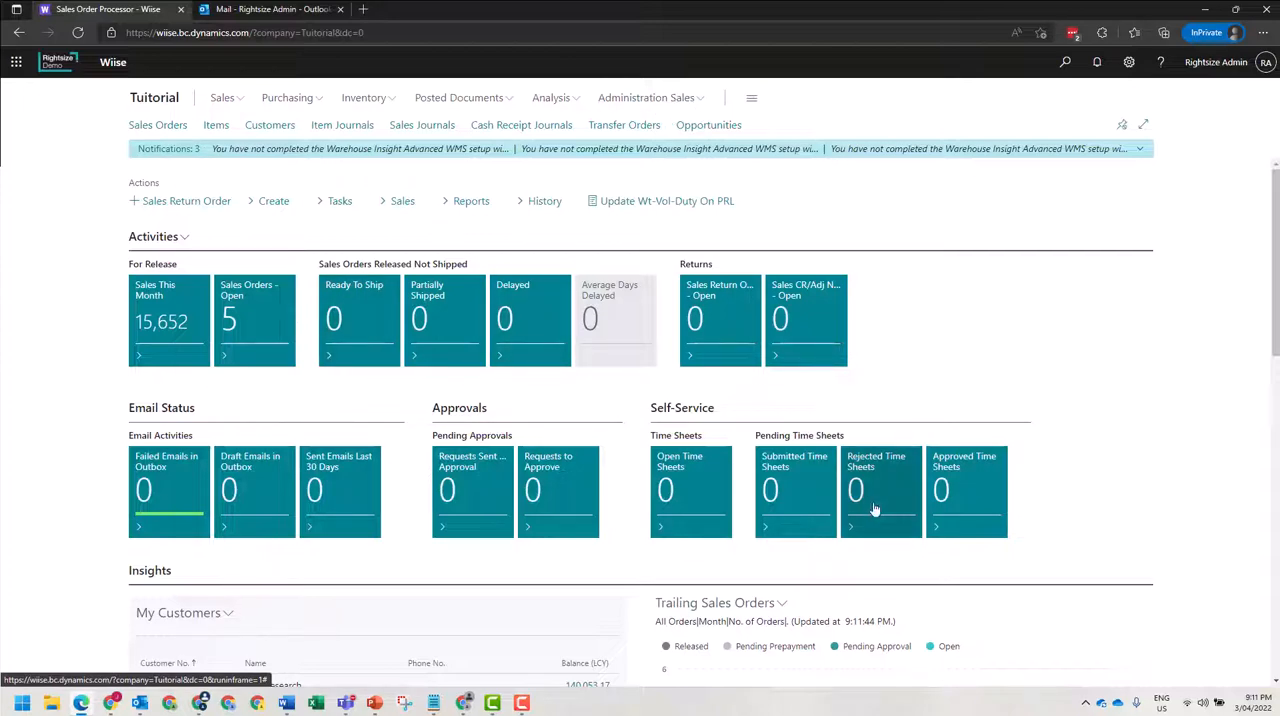
{"action": "scroll", "coordinate": [885, 510], "scroll_direction": "down", "scroll_amount": 10}
{"action": "scroll", "coordinate": [896, 504], "scroll_direction": "up", "scroll_amount": 10}
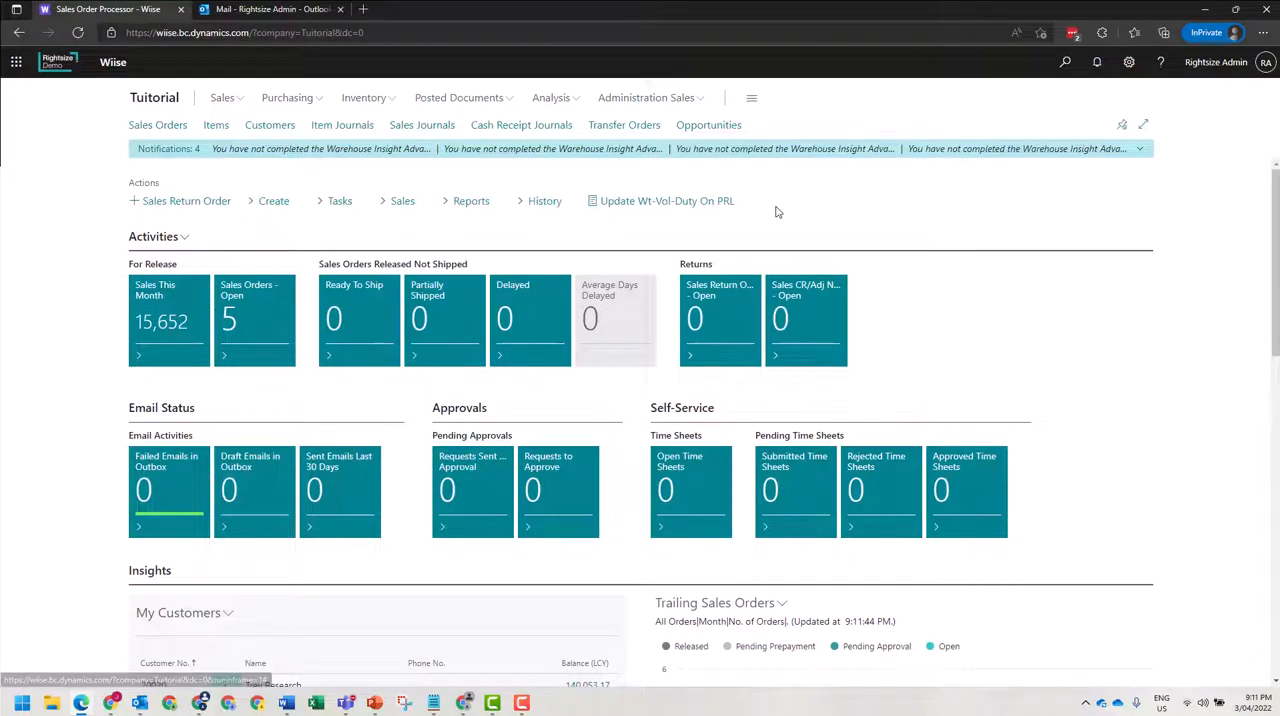
Search for "prof" and open the Profiles (Roles) list.
{"action": "left_click", "coordinate": [1066, 63]}
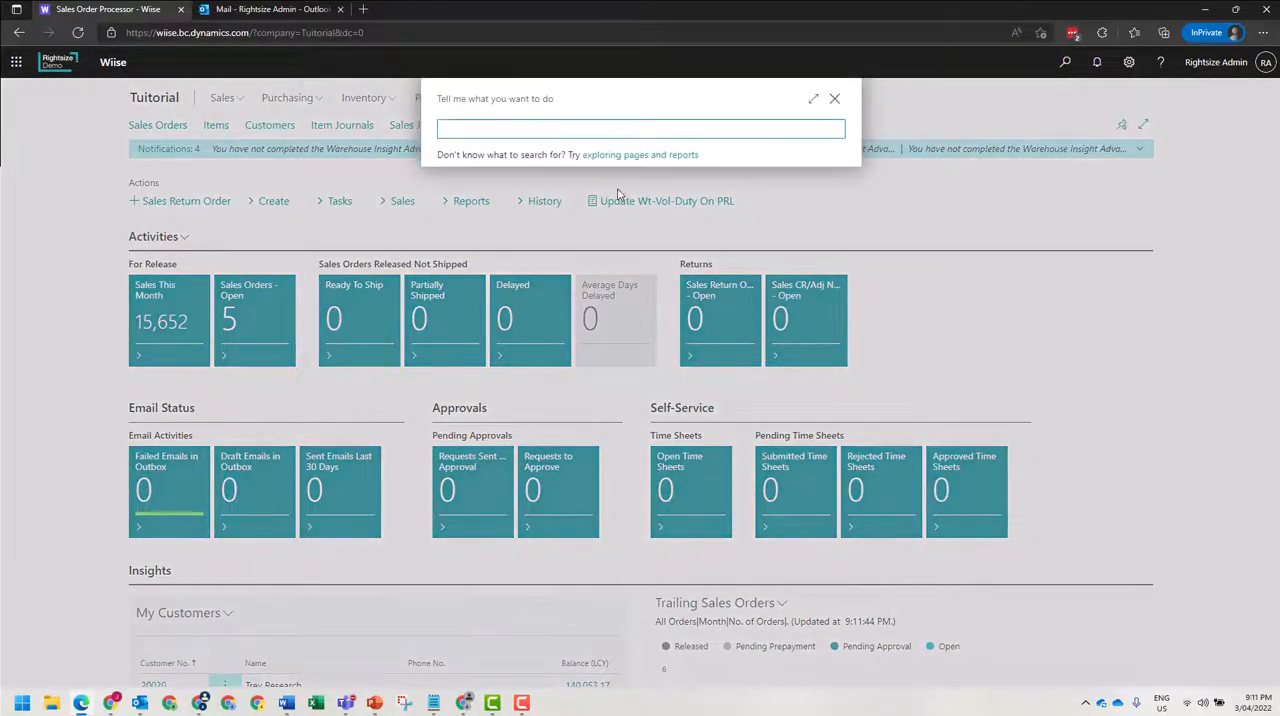
{"action": "type", "text": "prof"}
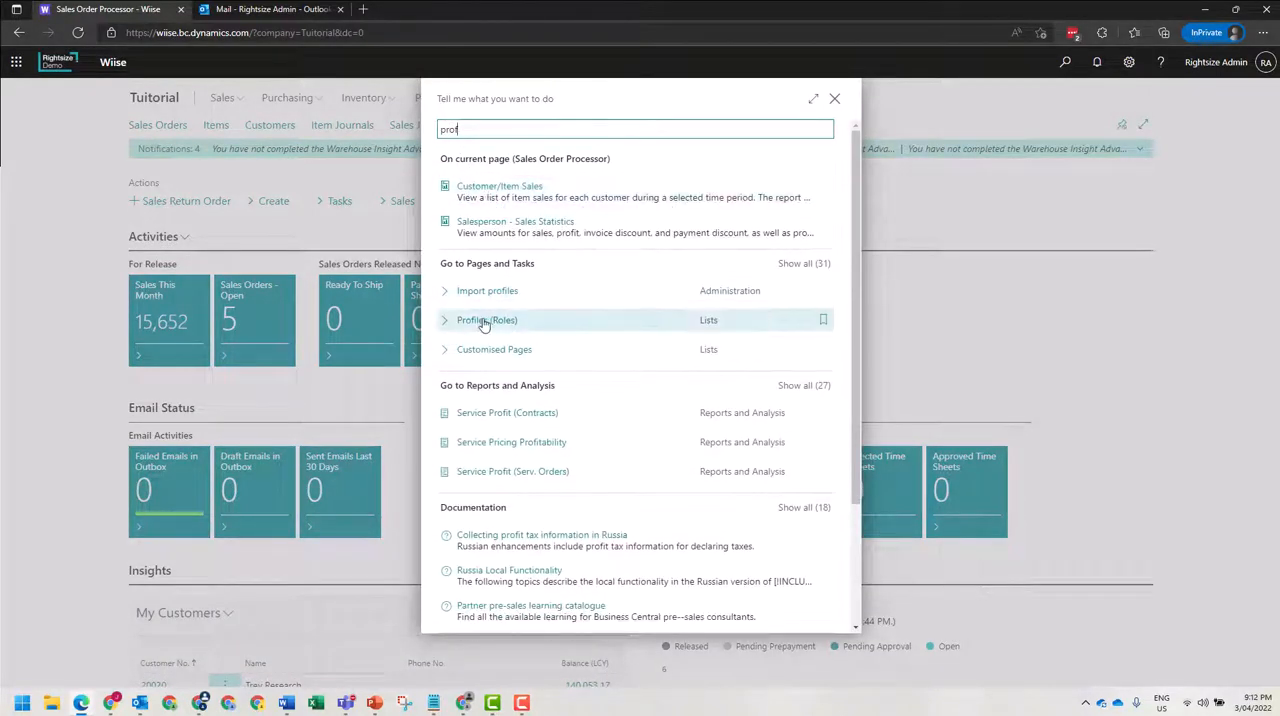
{"action": "left_click", "coordinate": [484, 322]}
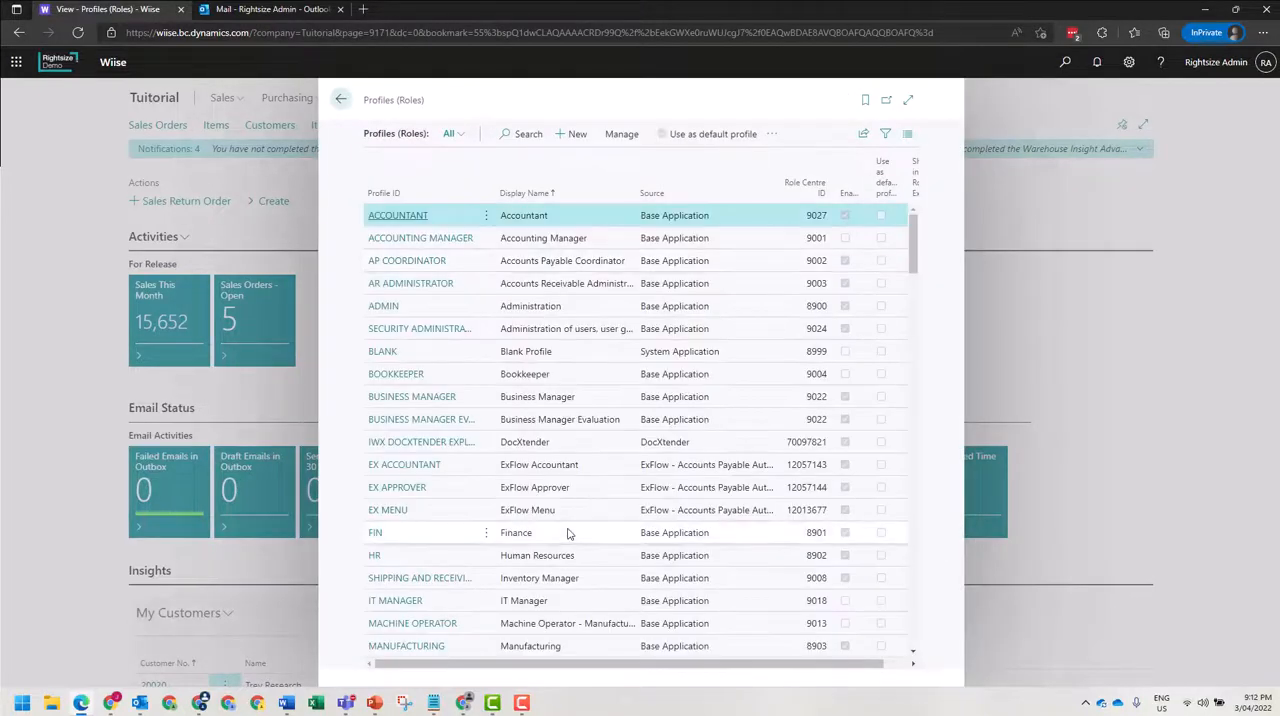
Find the Sales Order Processor profile in the list and open its ORDER PROCESSOR profile card.
{"action": "scroll", "coordinate": [555, 530], "scroll_direction": "down", "scroll_amount": 4}
{"action": "scroll", "coordinate": [555, 530], "scroll_direction": "down", "scroll_amount": 5}
{"action": "scroll", "coordinate": [540, 530], "scroll_direction": "up", "scroll_amount": 4}
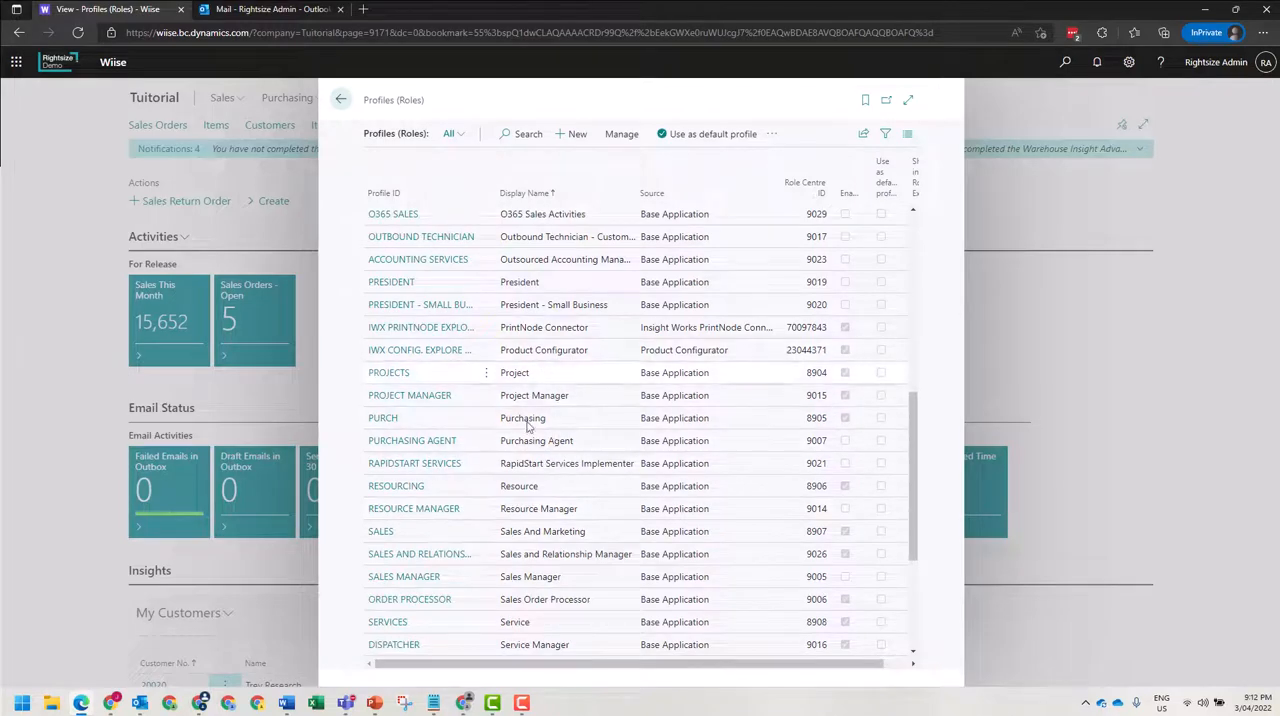
{"action": "scroll", "coordinate": [540, 533], "scroll_direction": "down", "scroll_amount": 1}
{"action": "left_click", "coordinate": [541, 535]}
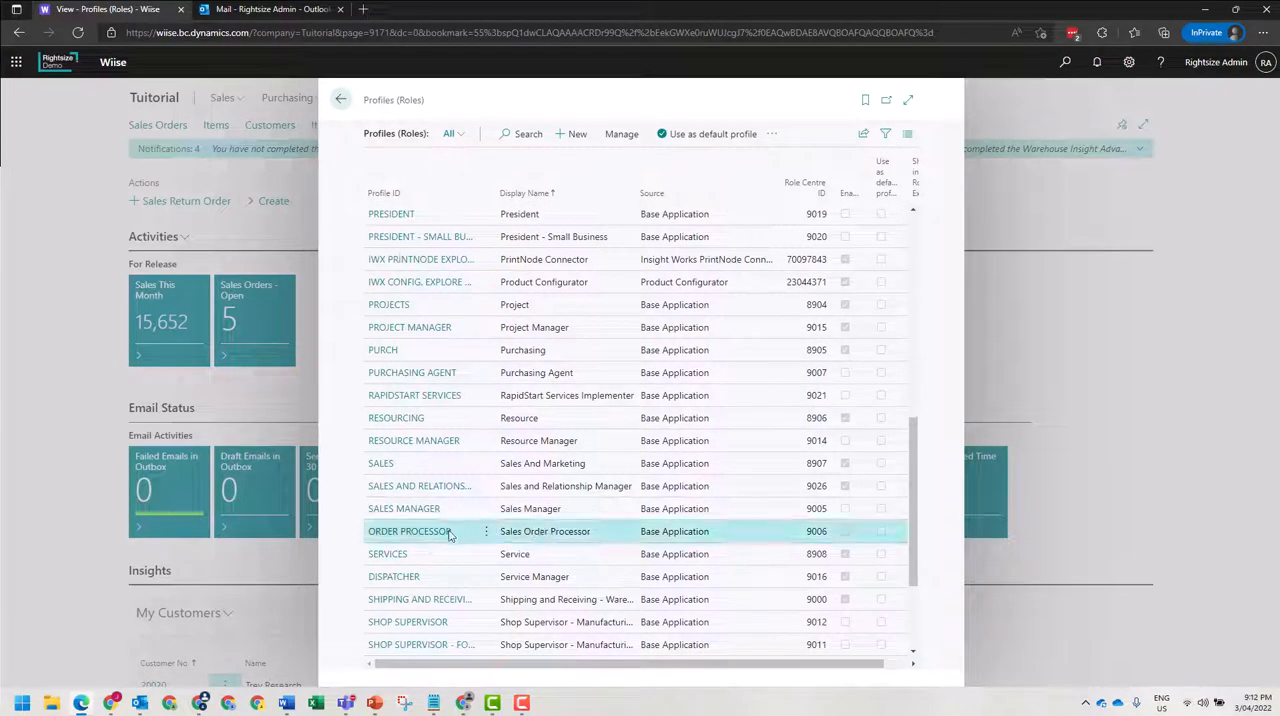
{"action": "left_click", "coordinate": [408, 536]}
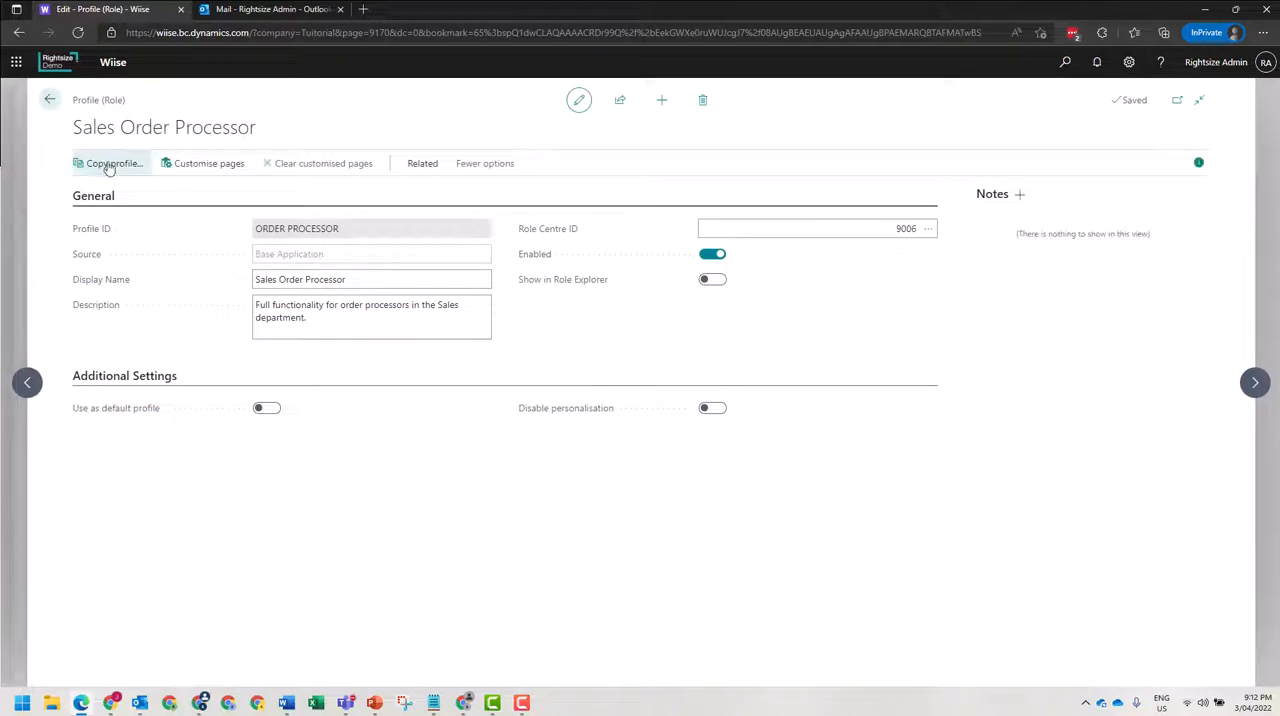
Copy the profile to a new one with Profile ID SALES ORDER JUNIOR and display name "Junior cut down role".
{"action": "left_click", "coordinate": [106, 163]}
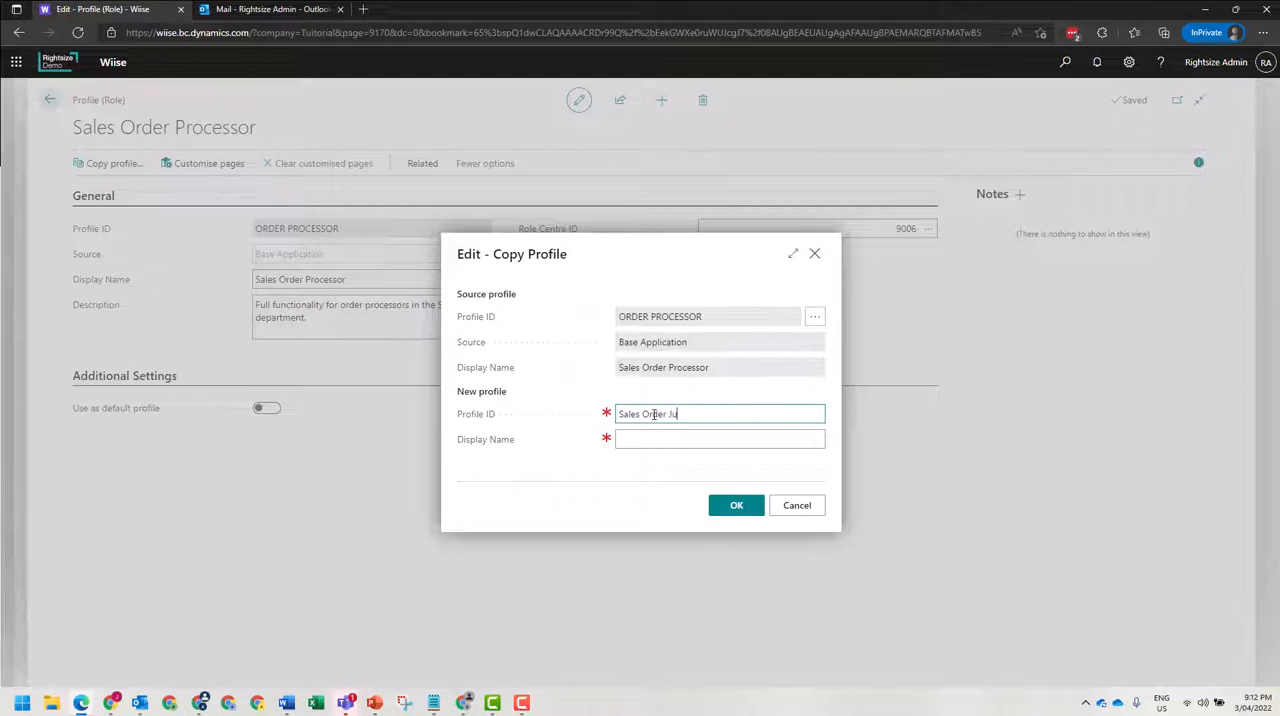
{"action": "key", "text": "Tab"}
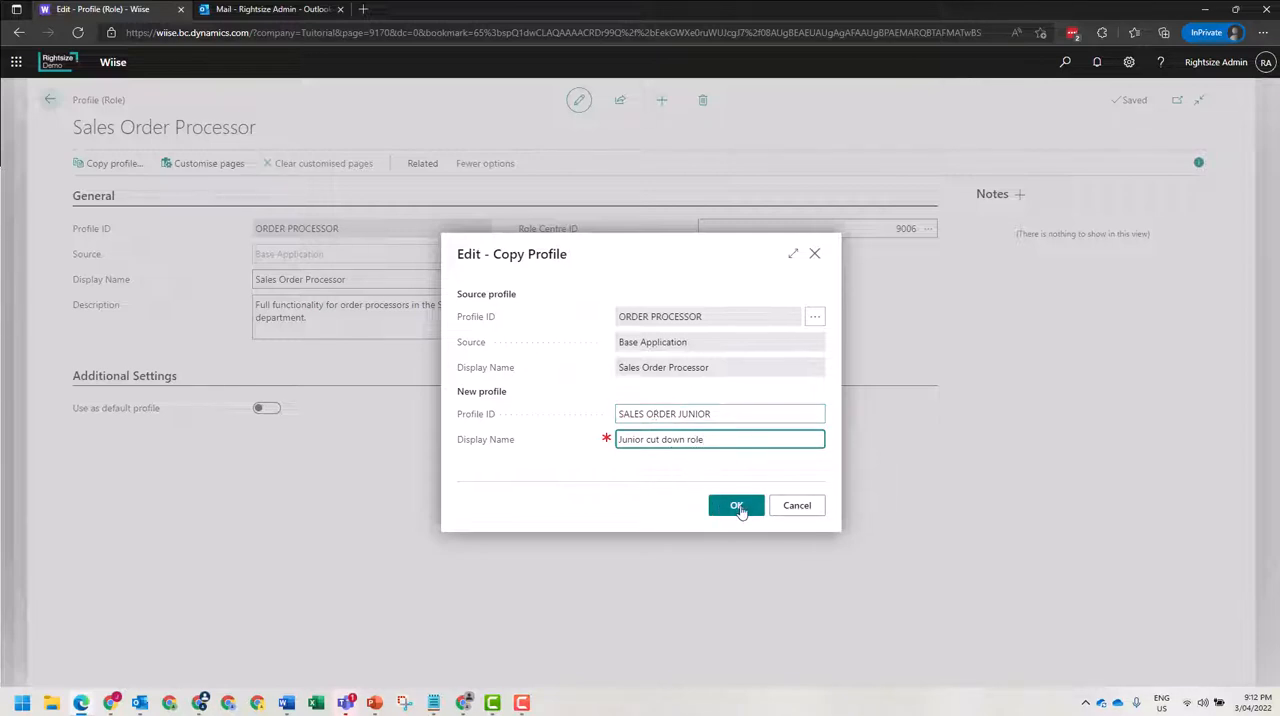
{"action": "left_click", "coordinate": [737, 507]}
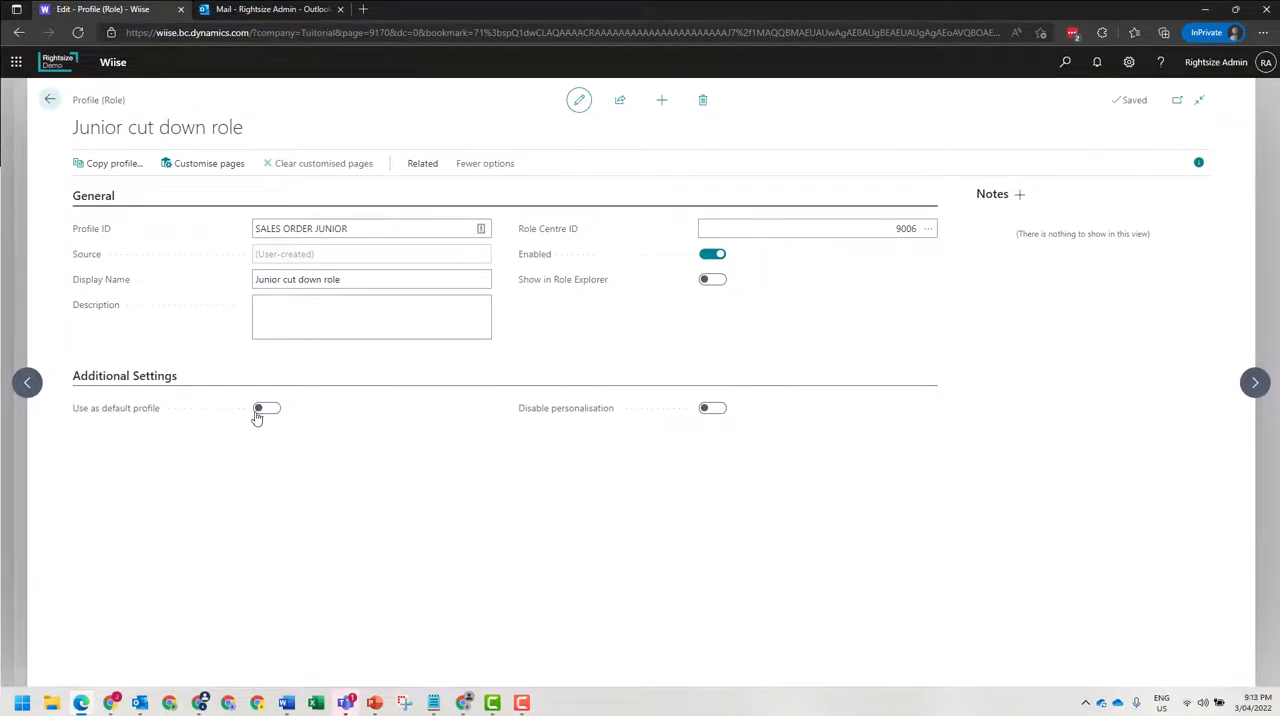
Enable "Use as default profile" and "Disable personalisation" for the Junior cut down role profile.
{"action": "left_click", "coordinate": [265, 408]}
{"action": "left_click", "coordinate": [713, 409]}
Check the related actions of the Junior cut down role profile and start customising its pages.
{"action": "left_click", "coordinate": [424, 166]}
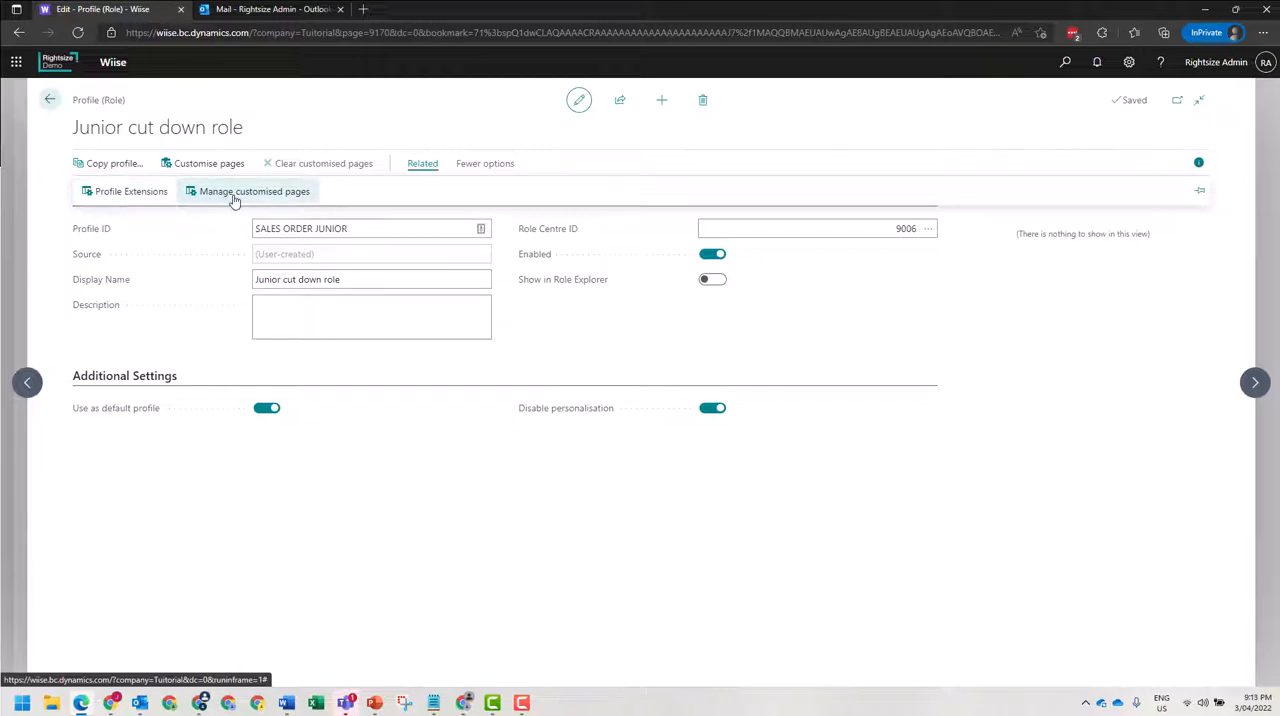
{"action": "left_click", "coordinate": [294, 130]}
{"action": "left_click", "coordinate": [198, 169]}
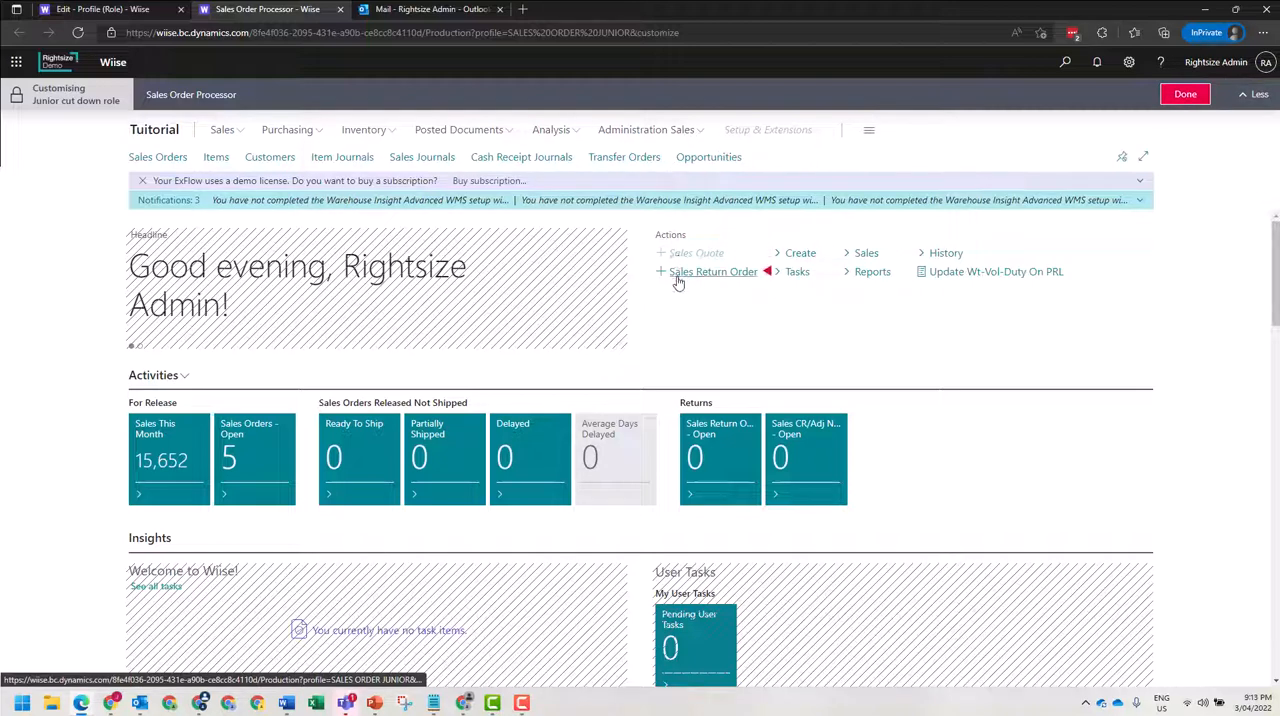
Try to hide the Sales Return Order action on the Sales Order Processor role centre.
{"action": "left_click", "coordinate": [768, 276]}
{"action": "left_click", "coordinate": [787, 302]}
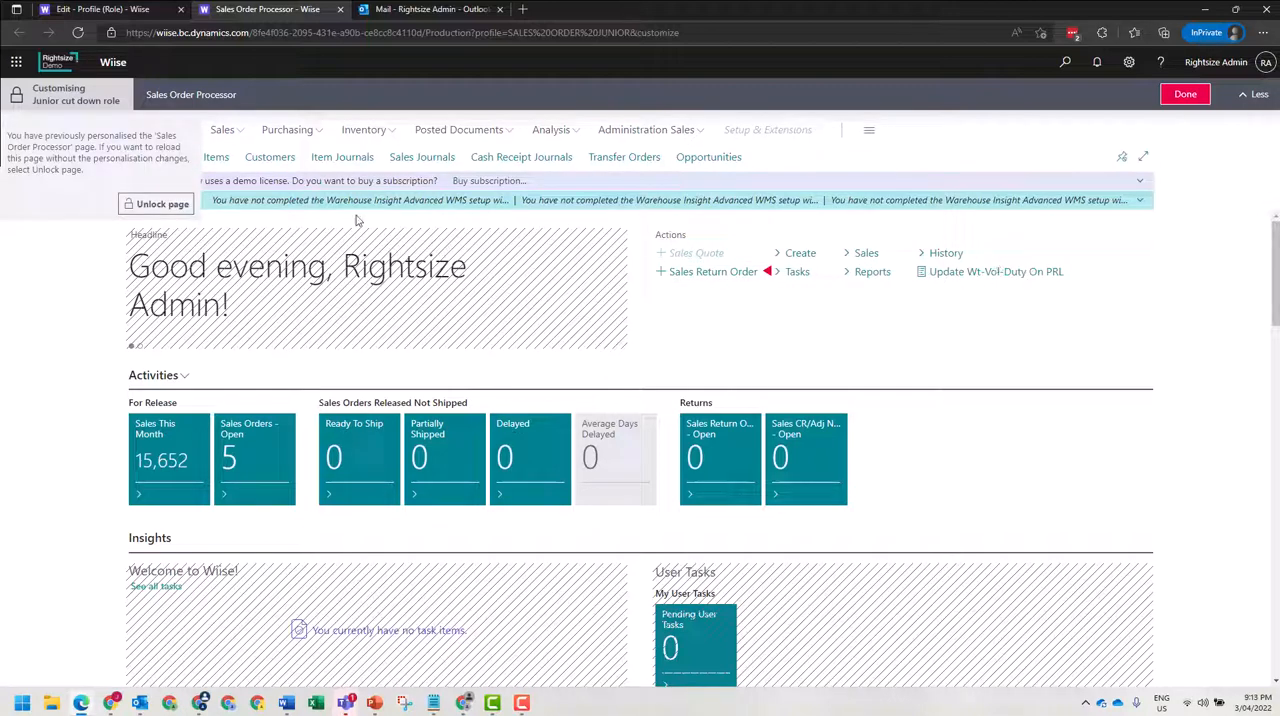
{"action": "left_click", "coordinate": [67, 282]}
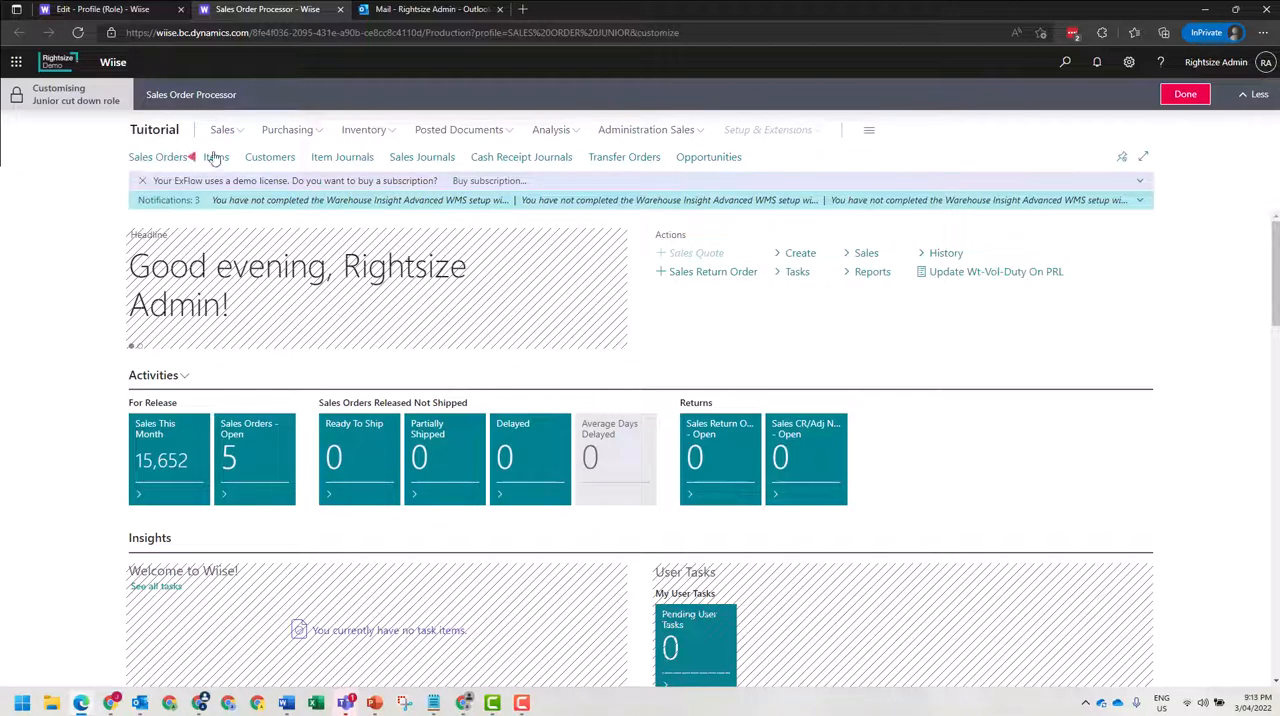
Open the Items page from the Inventory group and hide Item Journals, Item Attributes, Item Charges and Item Tracking.
{"action": "left_click", "coordinate": [388, 134]}
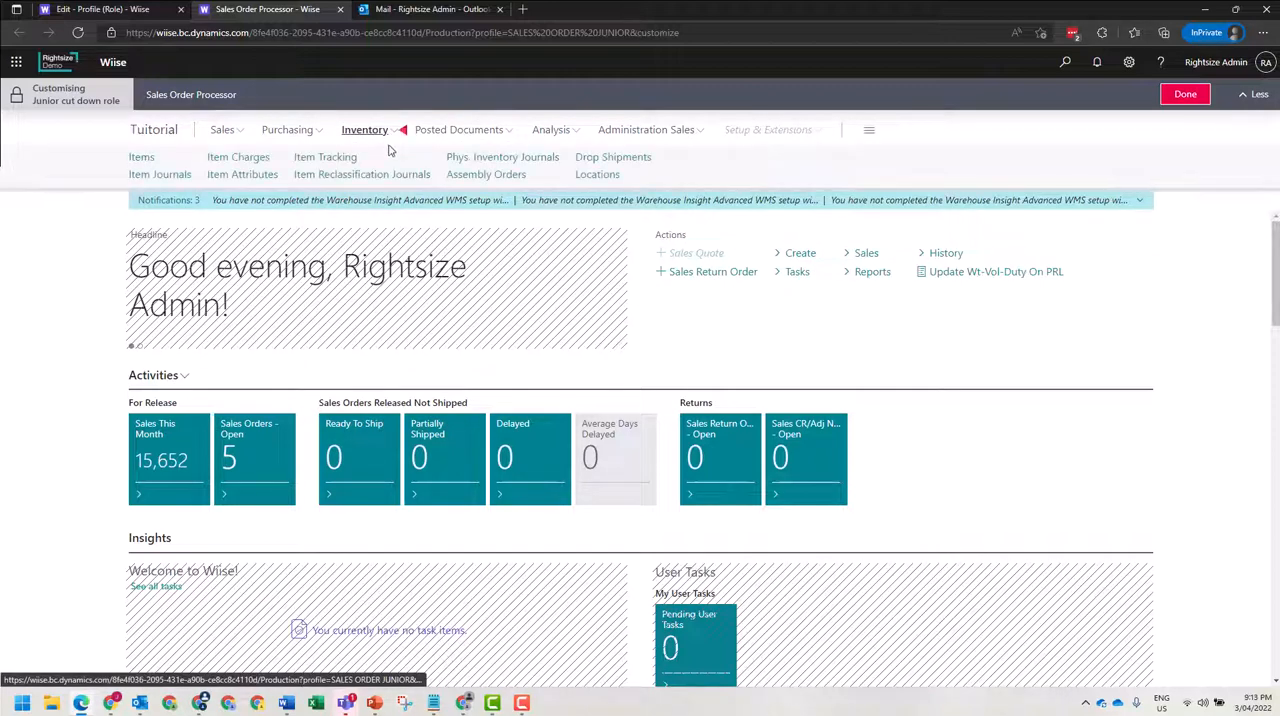
{"action": "left_click", "coordinate": [143, 162]}
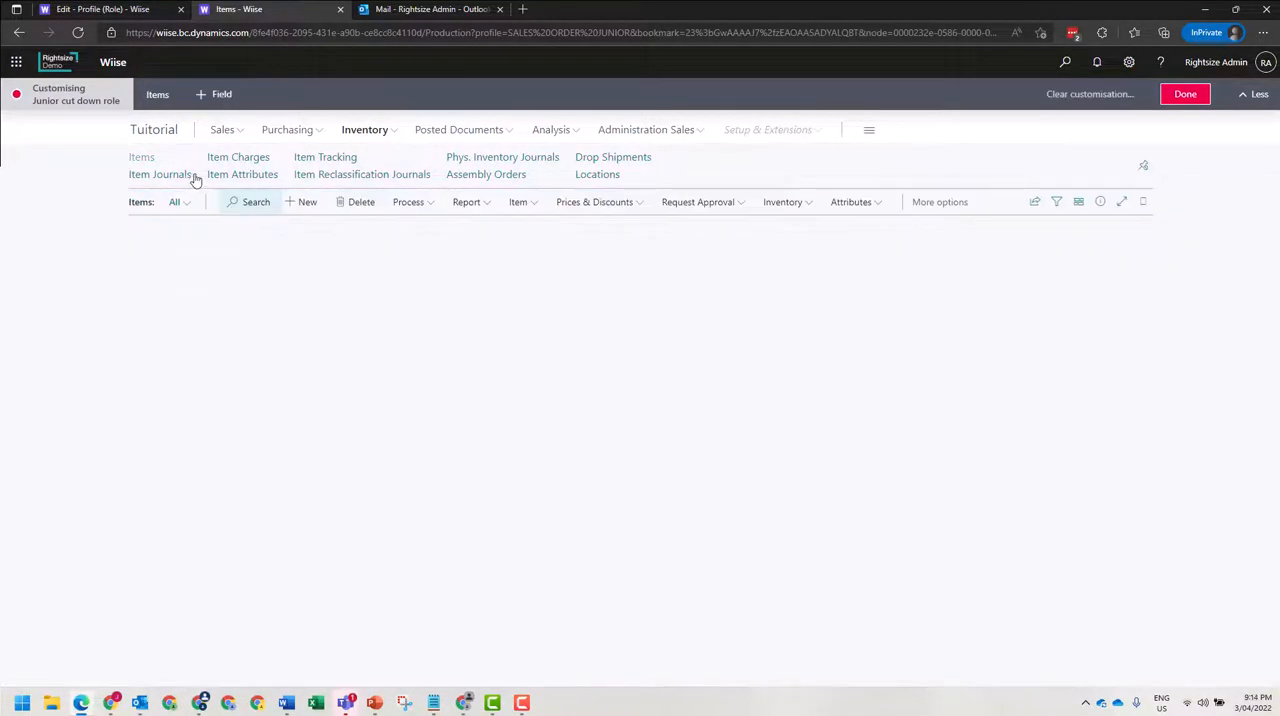
{"action": "left_click", "coordinate": [190, 176]}
{"action": "left_click", "coordinate": [213, 204]}
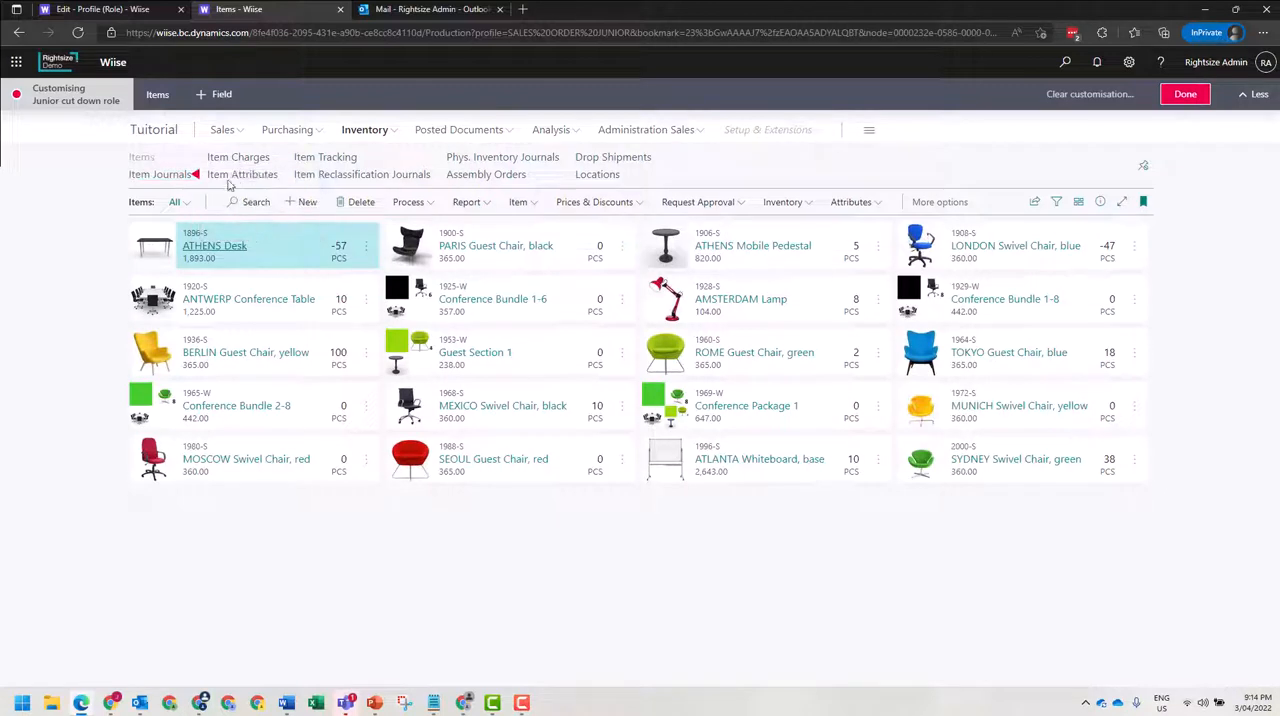
{"action": "left_click", "coordinate": [281, 177]}
{"action": "left_click", "coordinate": [300, 206]}
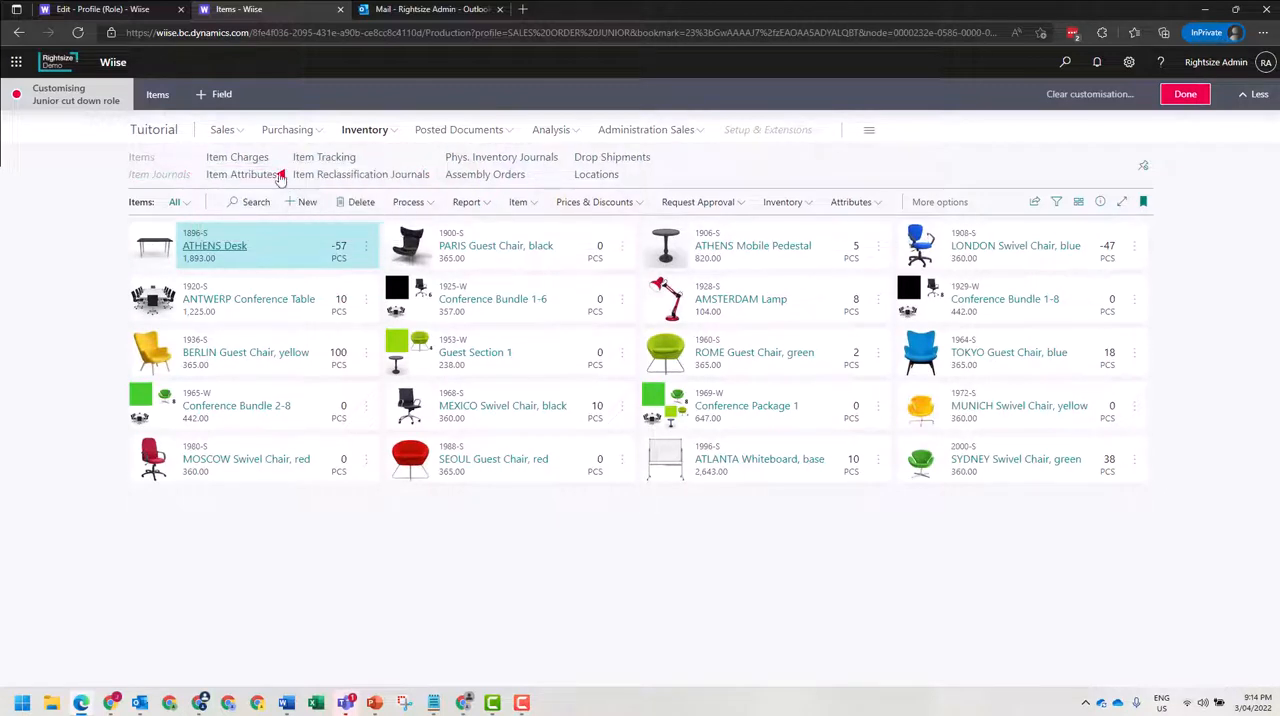
{"action": "left_click", "coordinate": [278, 158]}
{"action": "left_click", "coordinate": [300, 188]}
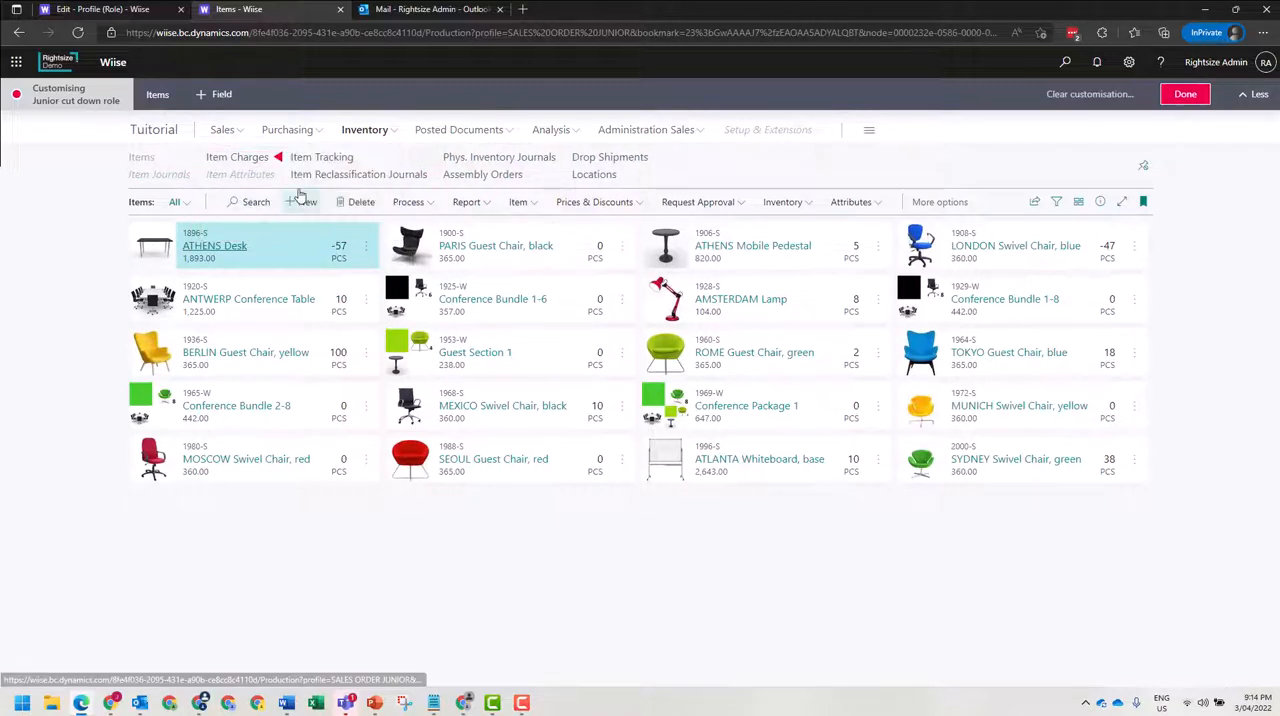
{"action": "left_click", "coordinate": [429, 160]}
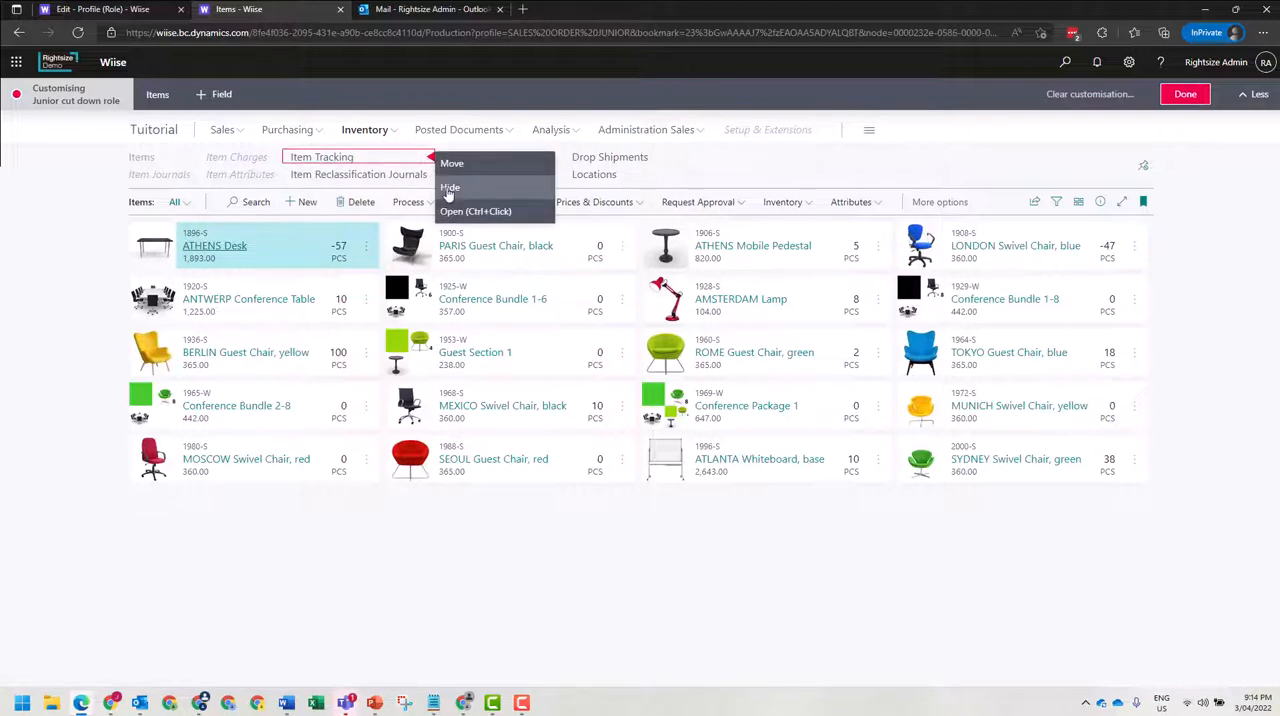
{"action": "left_click", "coordinate": [451, 189]}
Hide the Posted Documents, Analysis and Administration Sales groups from the profile's navigation.
{"action": "left_click", "coordinate": [508, 132]}
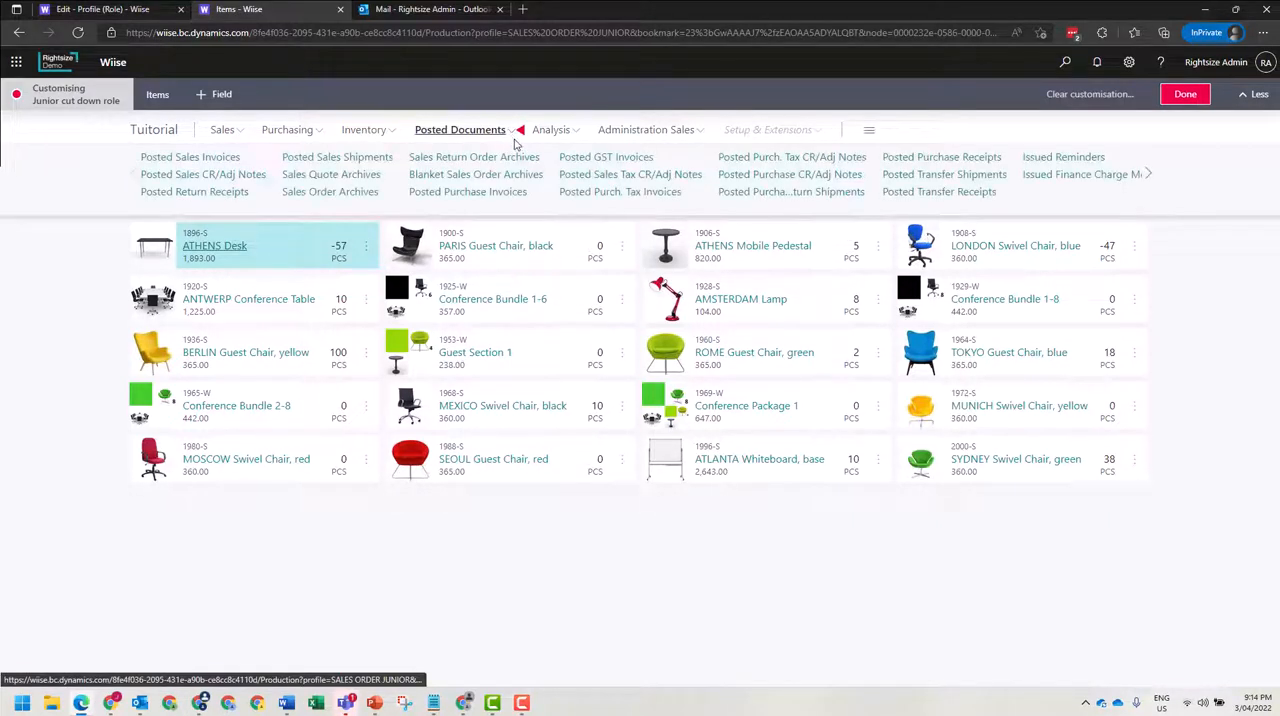
{"action": "left_click", "coordinate": [520, 132]}
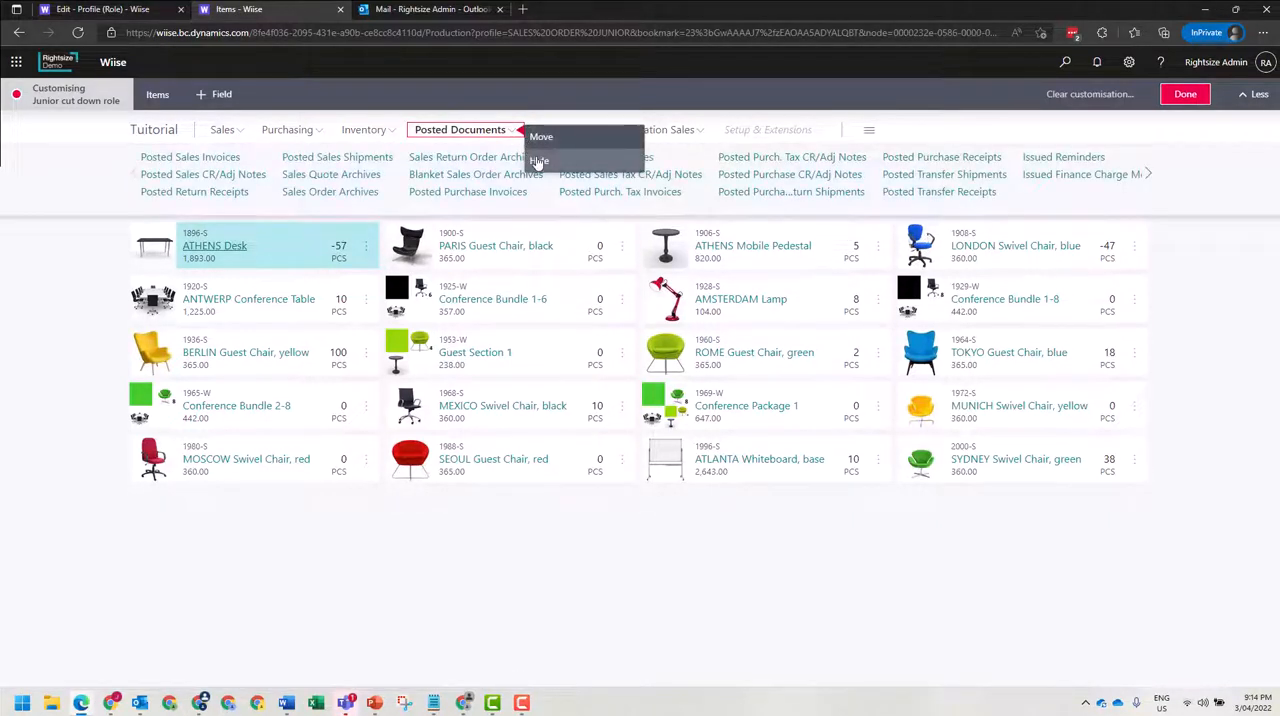
{"action": "left_click", "coordinate": [539, 162]}
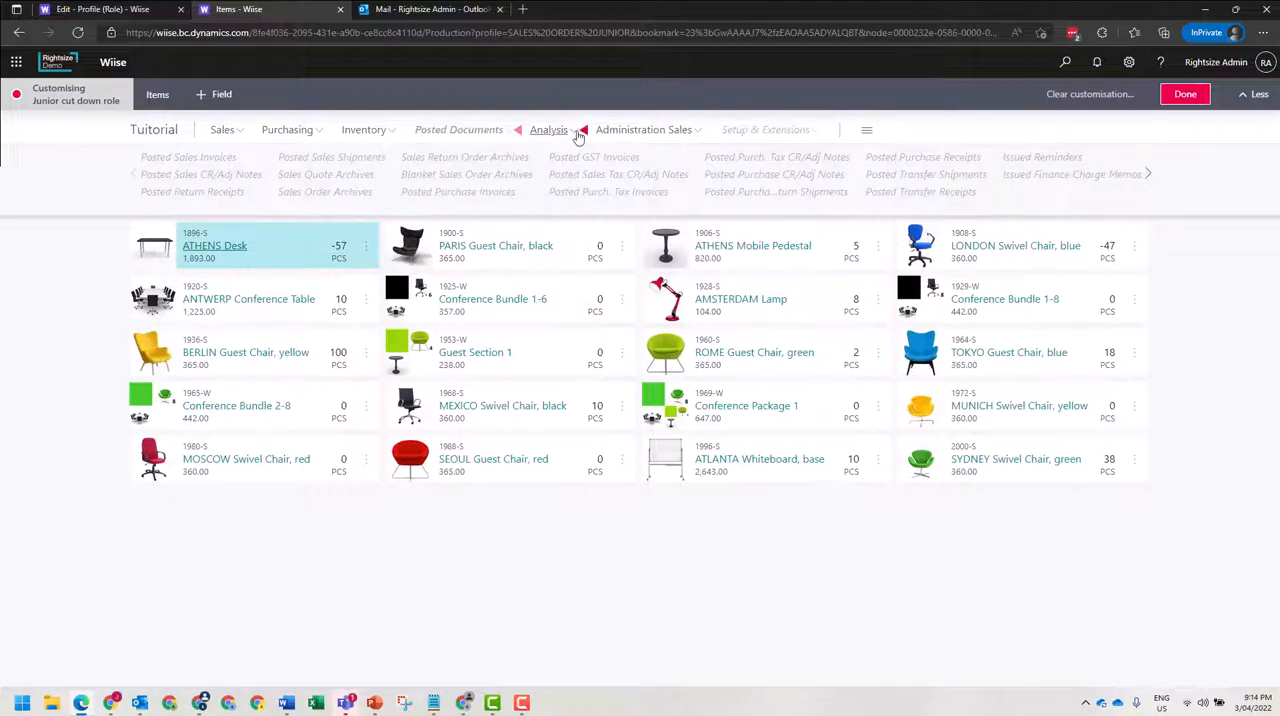
{"action": "left_click", "coordinate": [580, 132]}
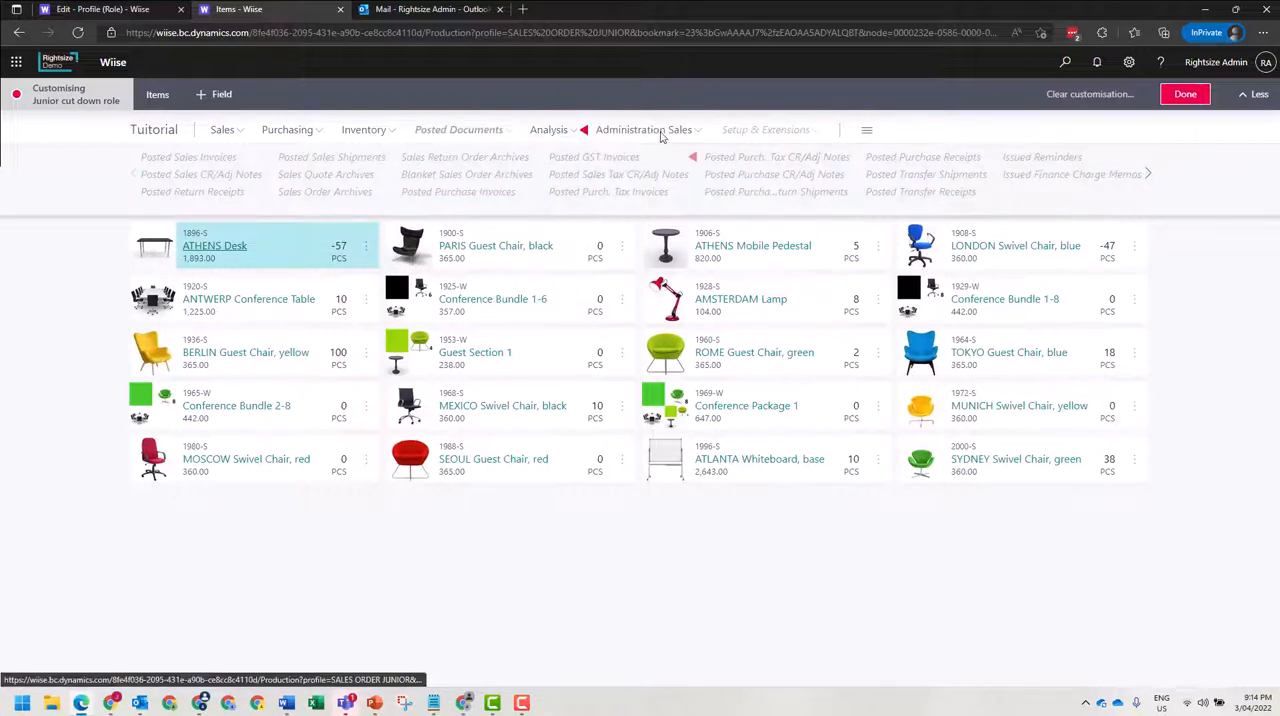
{"action": "left_click", "coordinate": [709, 131]}
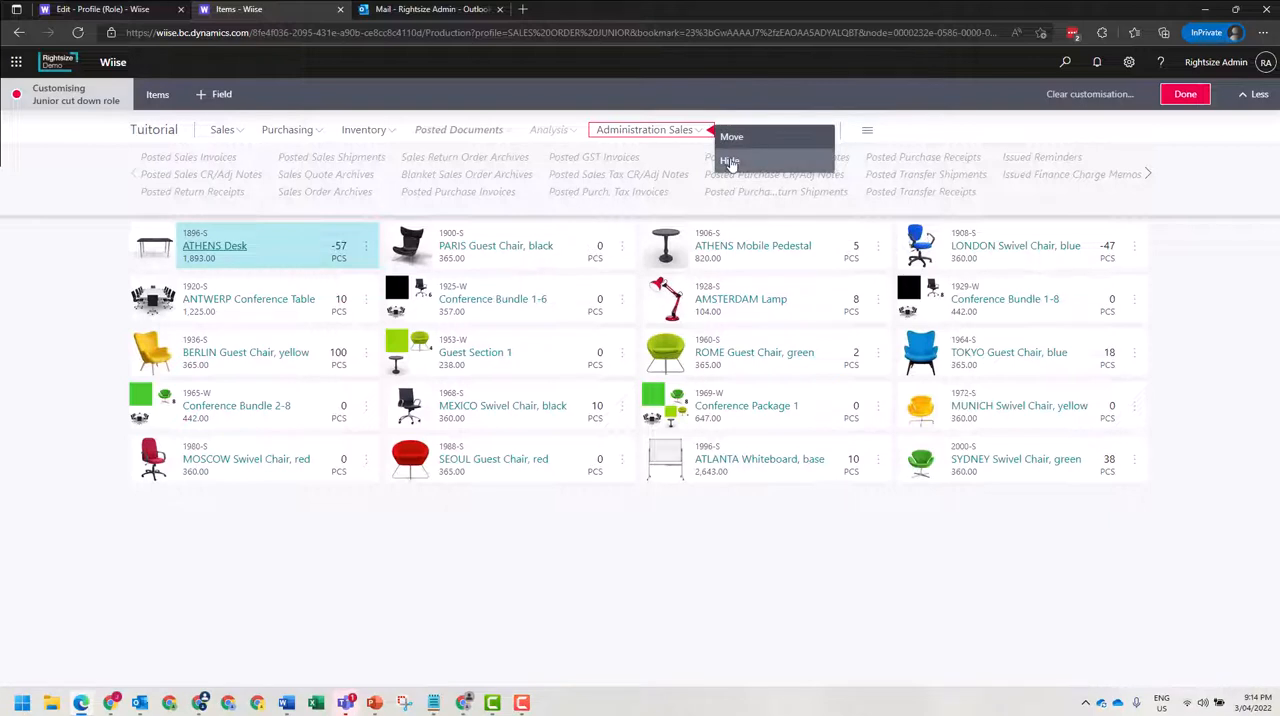
{"action": "left_click", "coordinate": [730, 162]}
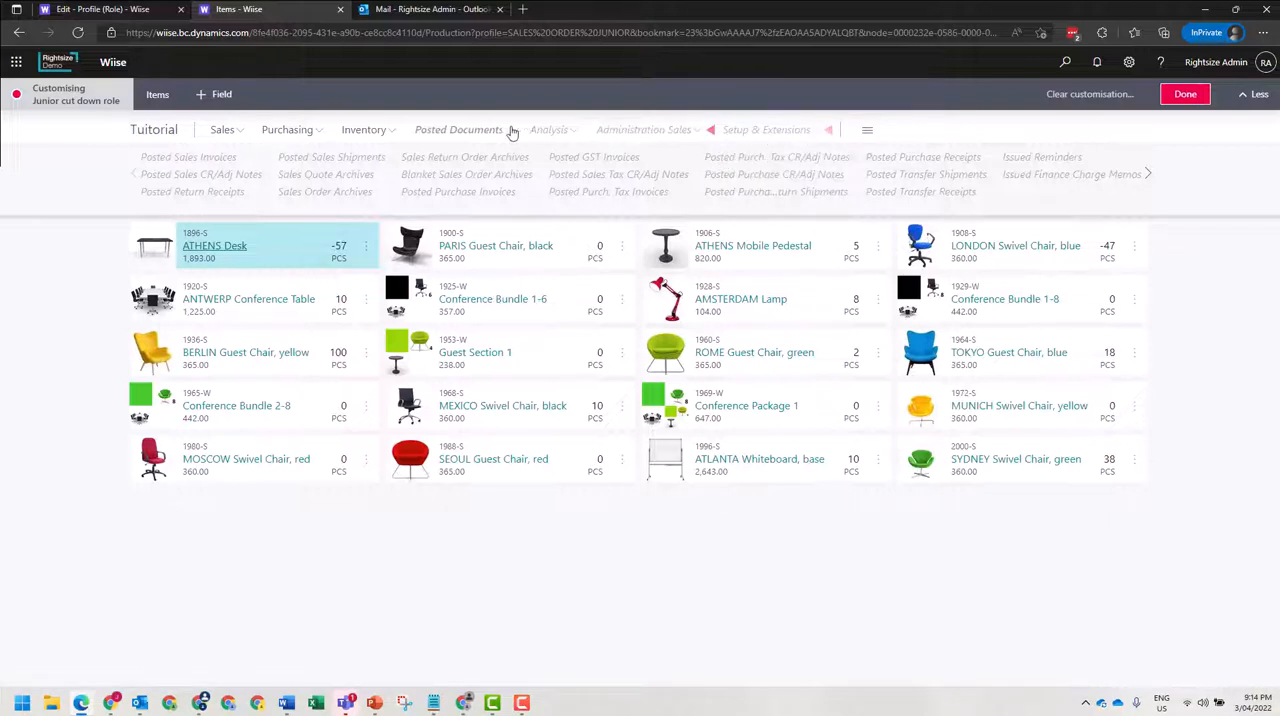
Open the Blanket Purchase Orders page from the Purchasing group while customising the profile.
{"action": "left_click", "coordinate": [376, 132]}
{"action": "left_click", "coordinate": [312, 131]}
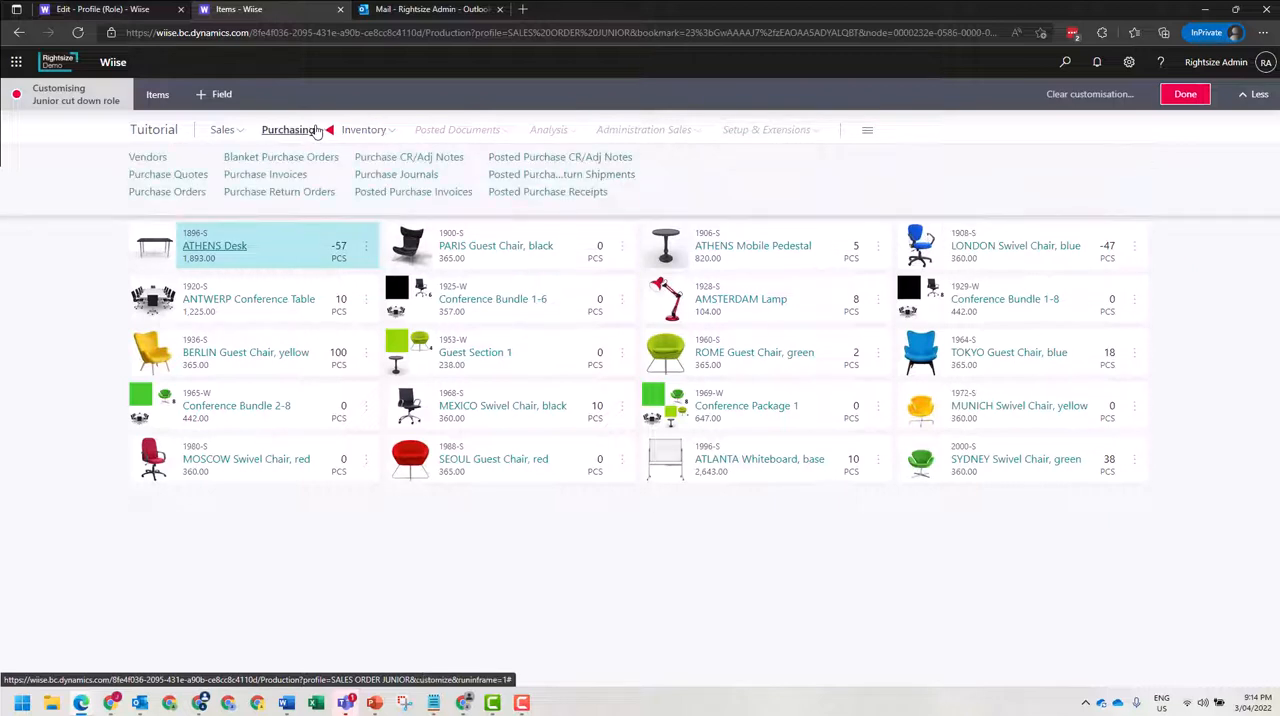
{"action": "left_click", "coordinate": [295, 158]}
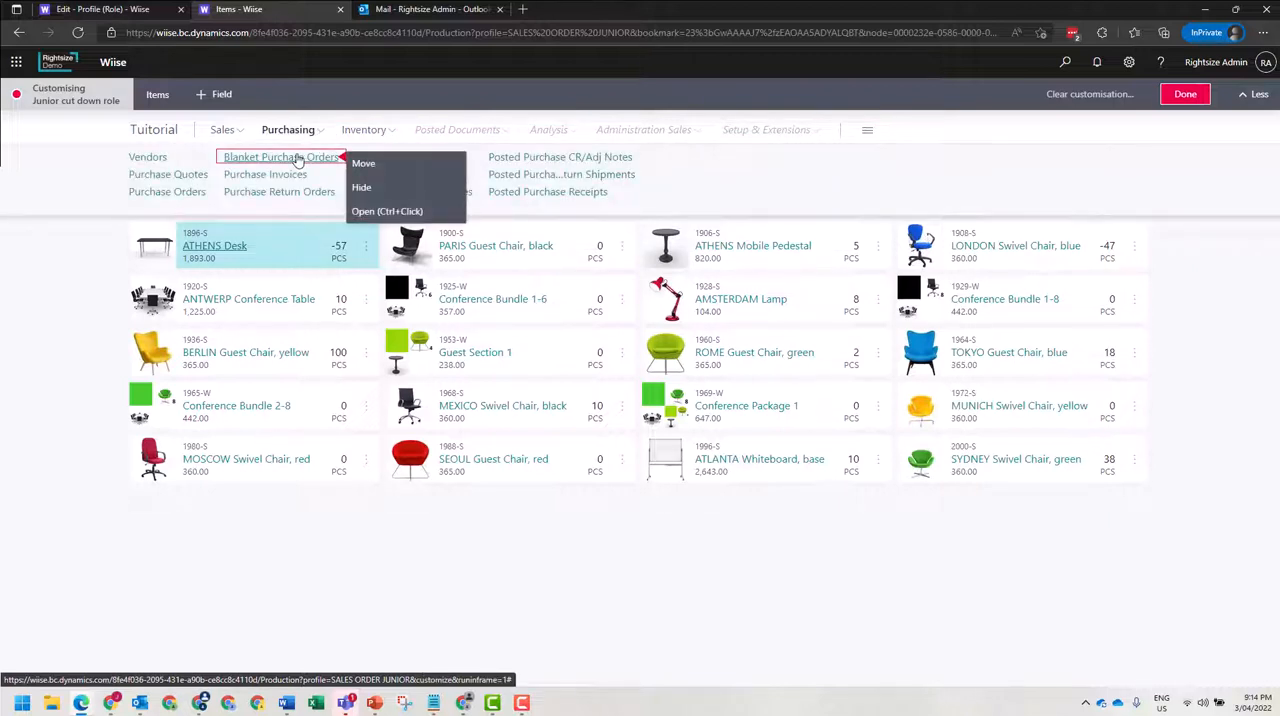
{"action": "left_click", "coordinate": [378, 215]}
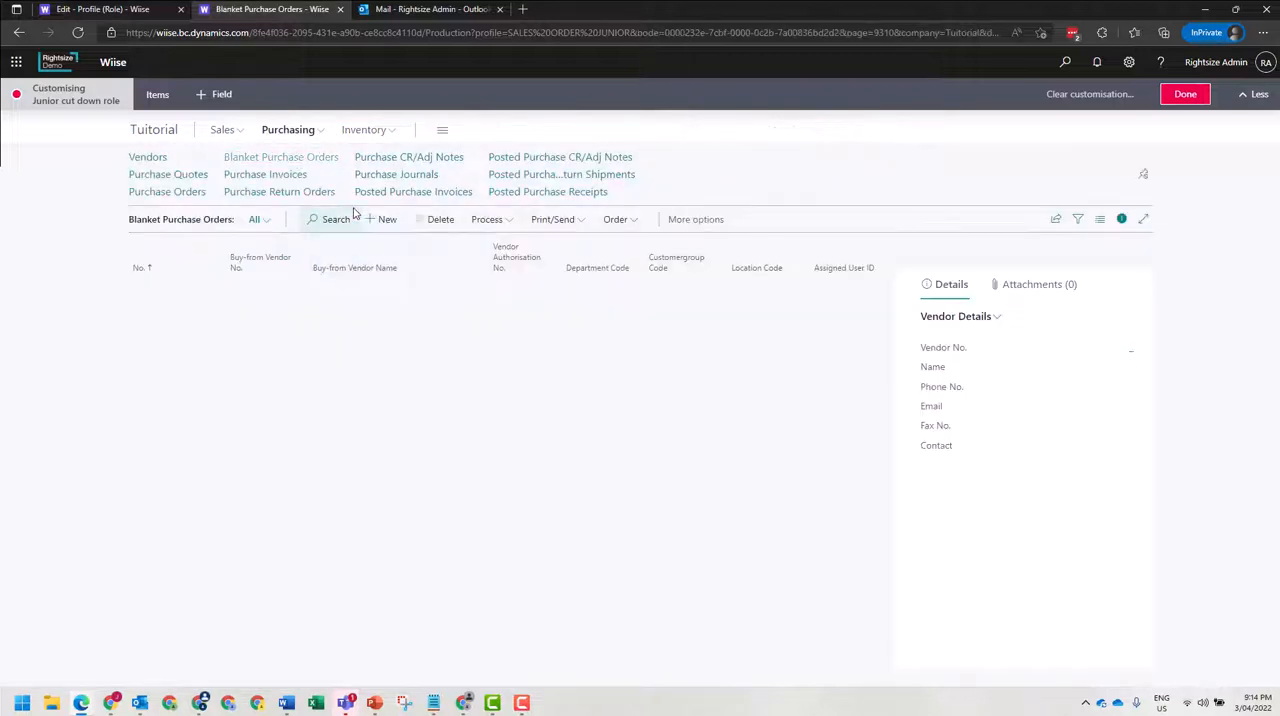
{"action": "left_click", "coordinate": [180, 192]}
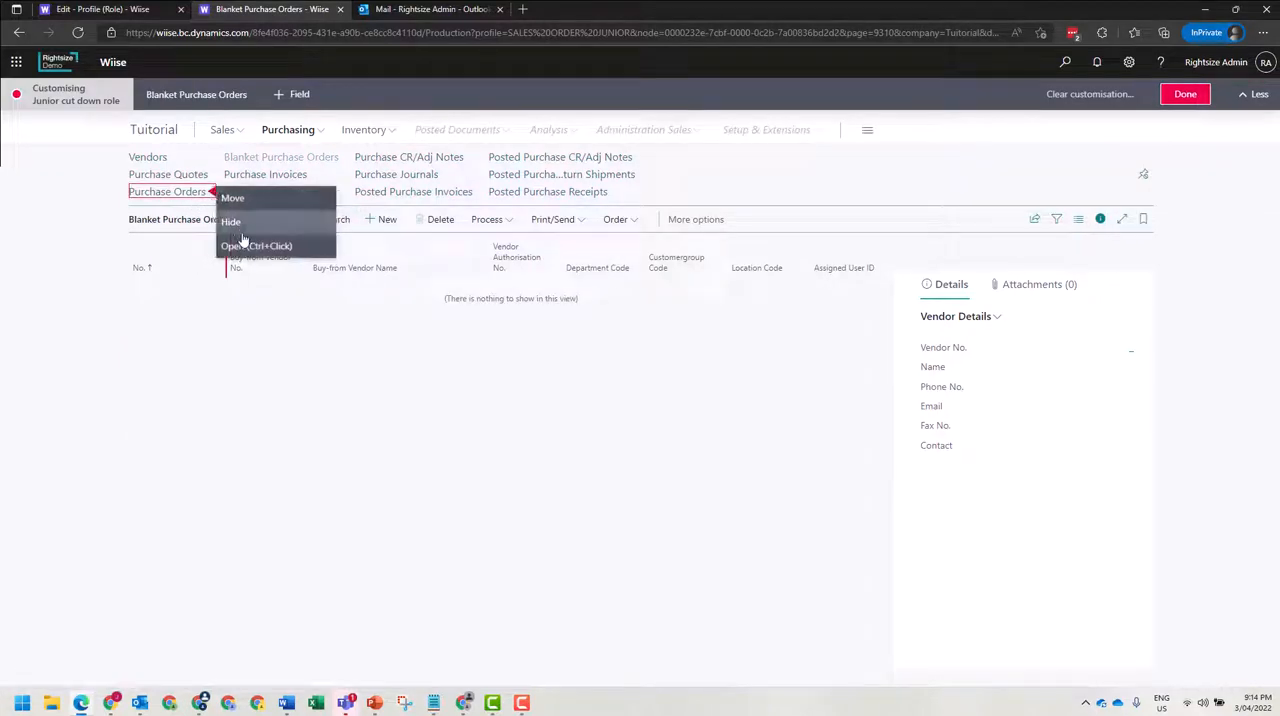
{"action": "left_click", "coordinate": [235, 222]}
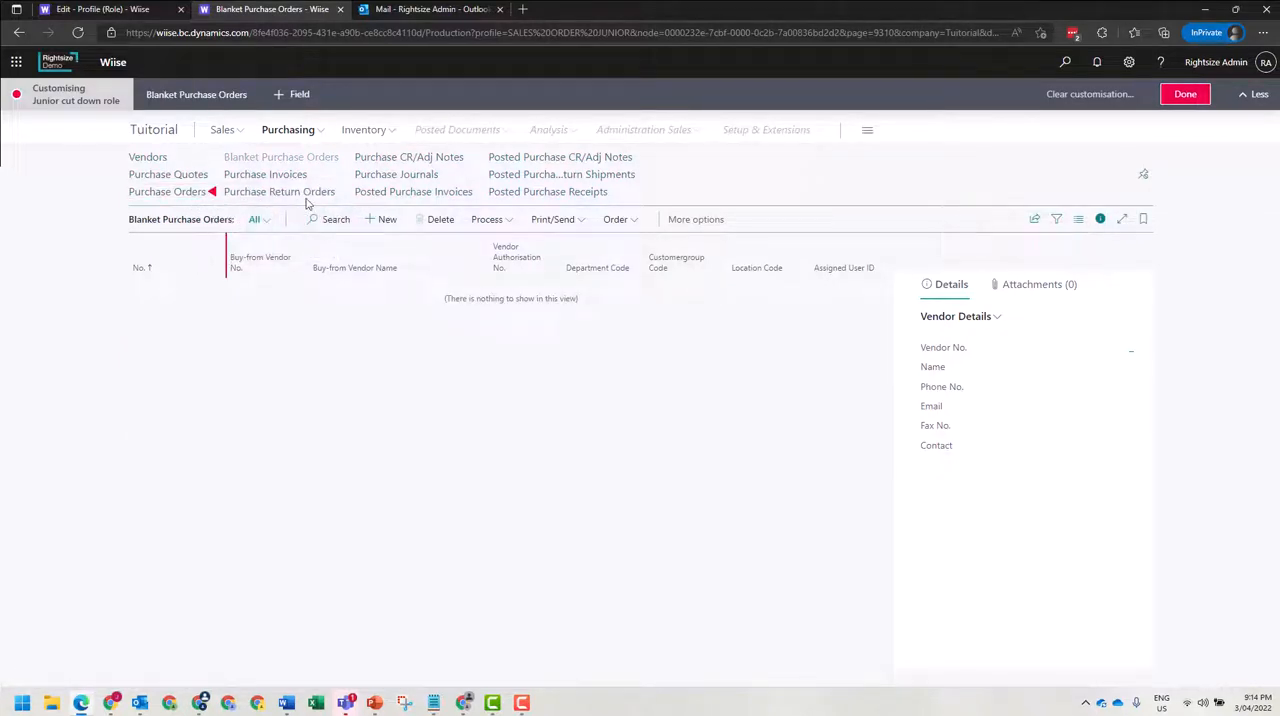
{"action": "left_click", "coordinate": [213, 194]}
{"action": "left_click", "coordinate": [236, 220]}
Hide Purchase Invoices, Purchase Return Orders, Posted Purchase Invoices, Purchase Journals and Purchase CR/Adj Notes from the Purchasing navigation.
{"action": "left_click", "coordinate": [343, 176]}
{"action": "left_click", "coordinate": [352, 200]}
{"action": "left_click", "coordinate": [343, 193]}
{"action": "left_click", "coordinate": [362, 219]}
{"action": "left_click", "coordinate": [477, 192]}
{"action": "left_click", "coordinate": [492, 222]}
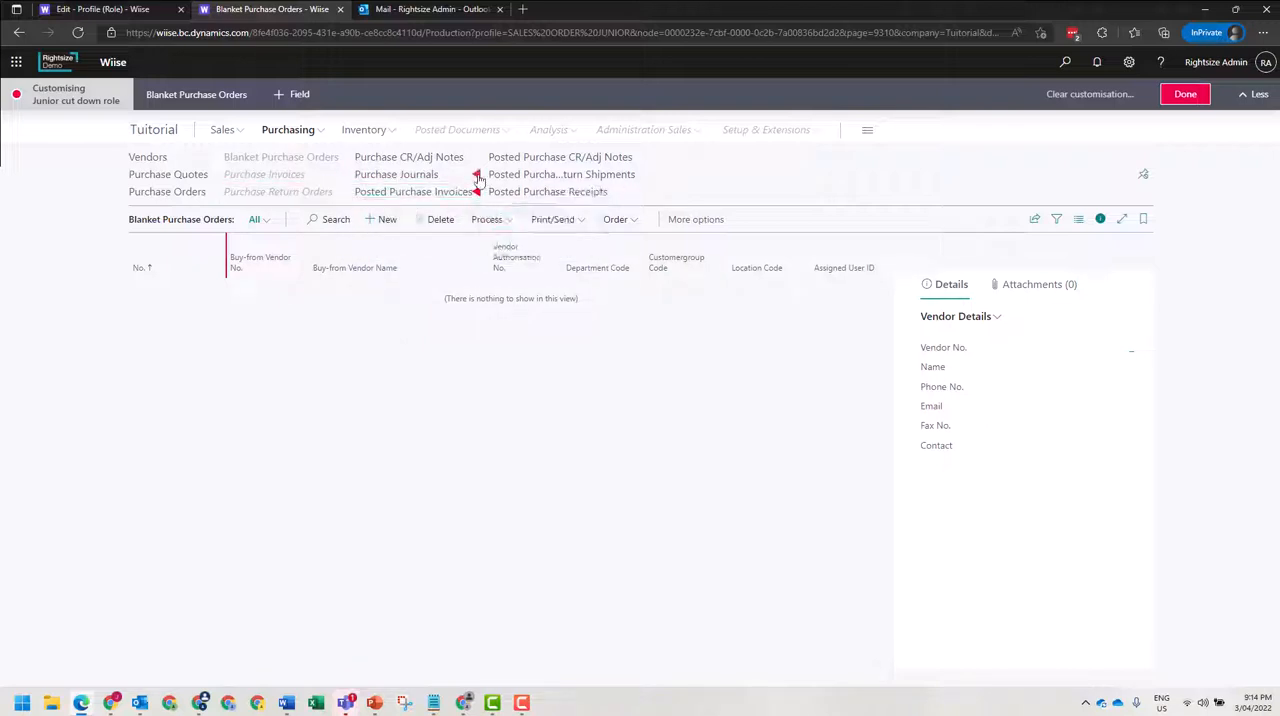
{"action": "left_click", "coordinate": [474, 172]}
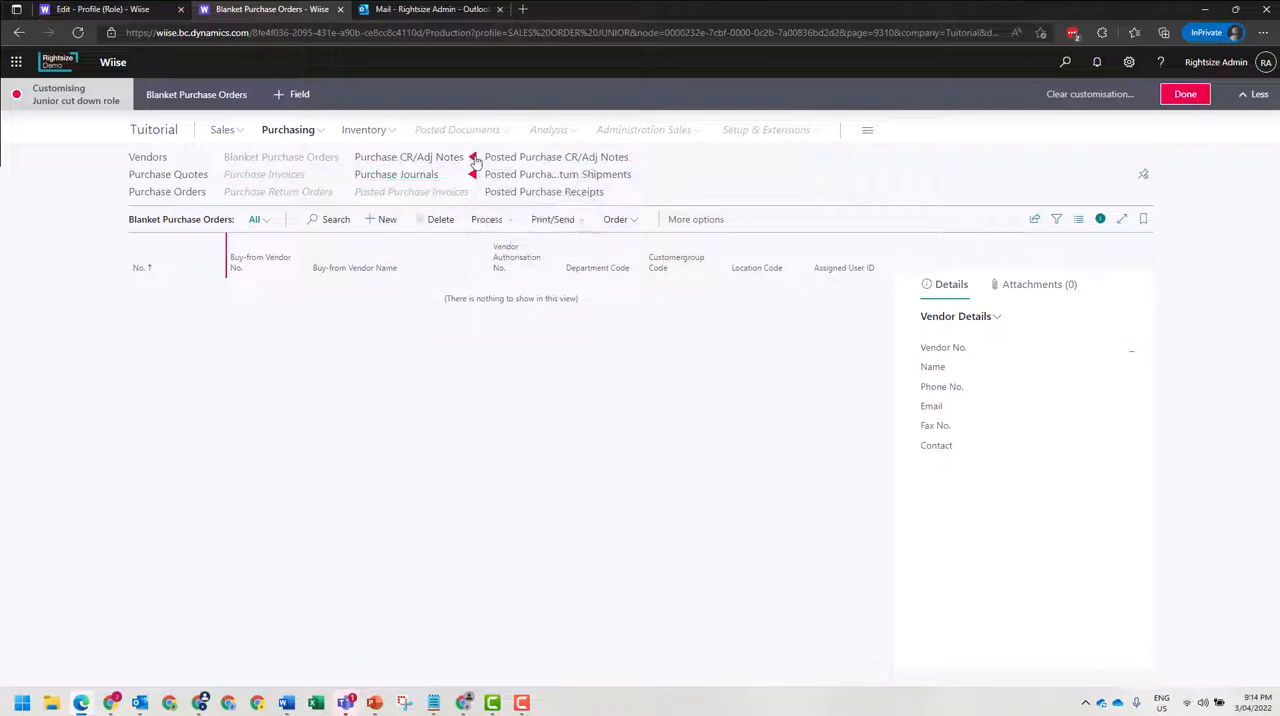
{"action": "left_click", "coordinate": [474, 158]}
{"action": "left_click", "coordinate": [495, 183]}
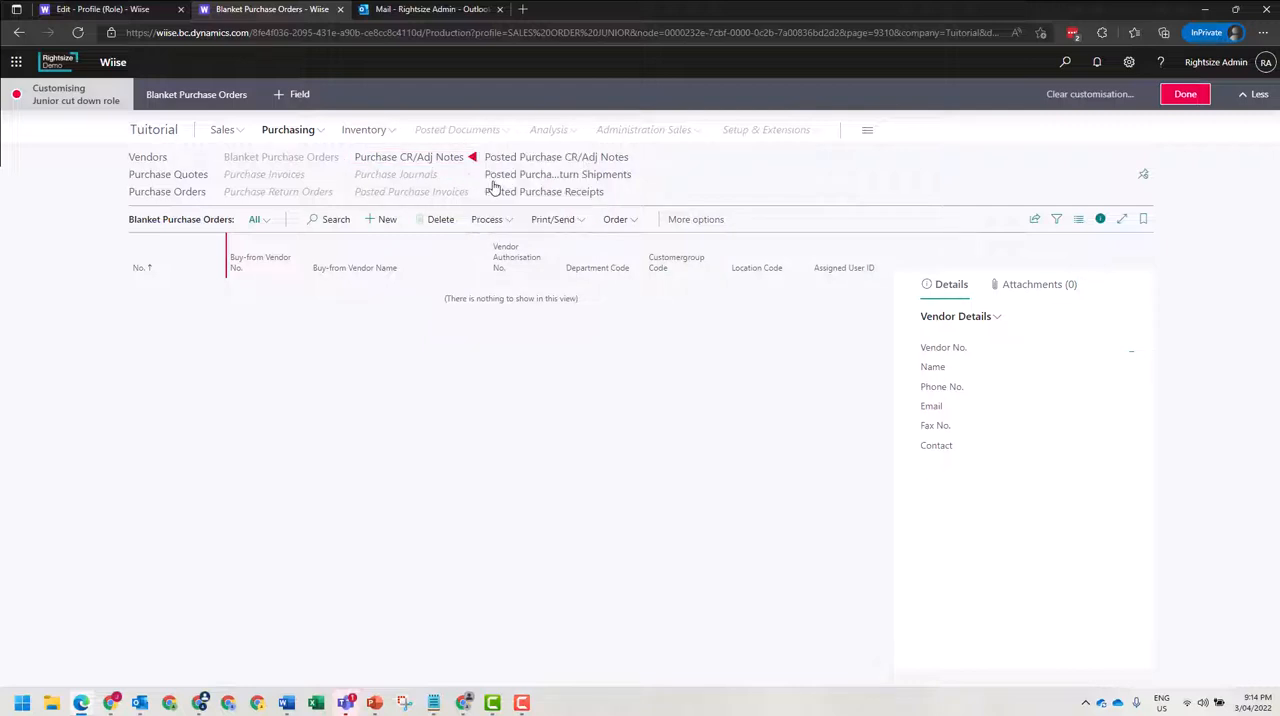
Hide Posted Purchase Receipts, Posted Purchase Return Shipments and Posted Purchase CR/Adj Notes, plus the Vendor Details part.
{"action": "left_click", "coordinate": [629, 194]}
{"action": "left_click", "coordinate": [649, 220]}
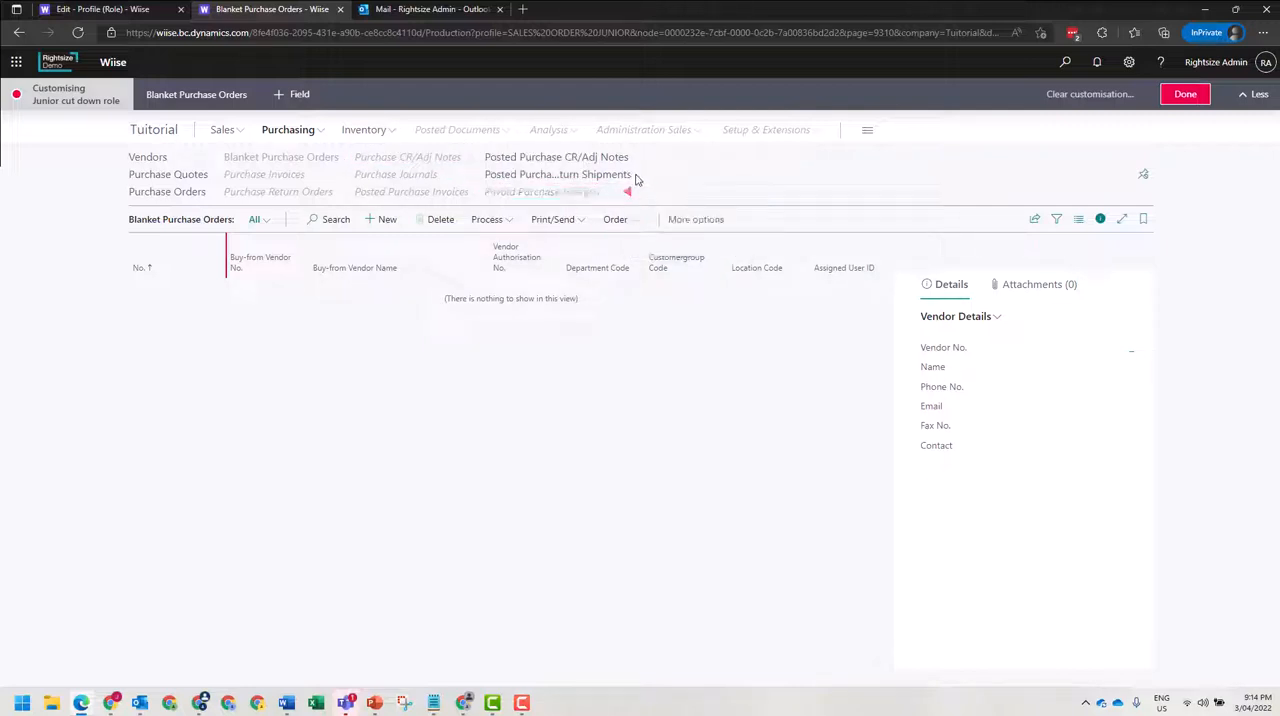
{"action": "left_click", "coordinate": [628, 176]}
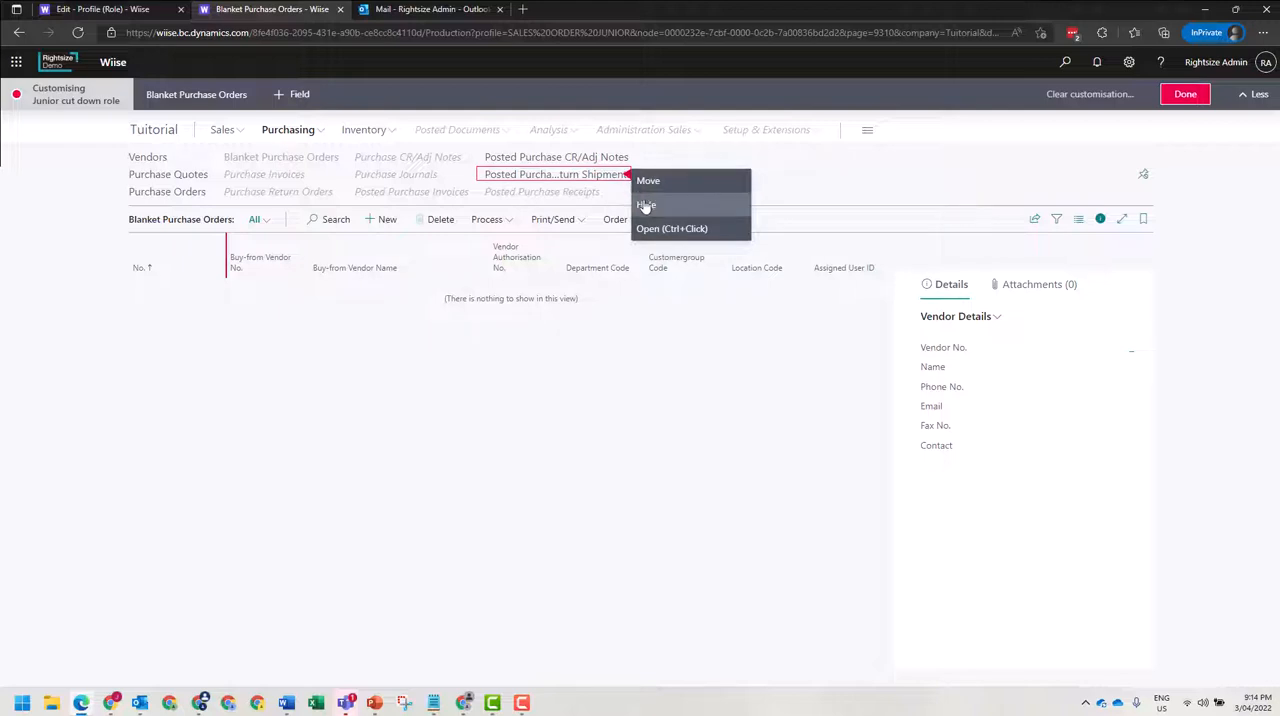
{"action": "left_click", "coordinate": [628, 158]}
{"action": "left_click", "coordinate": [640, 188]}
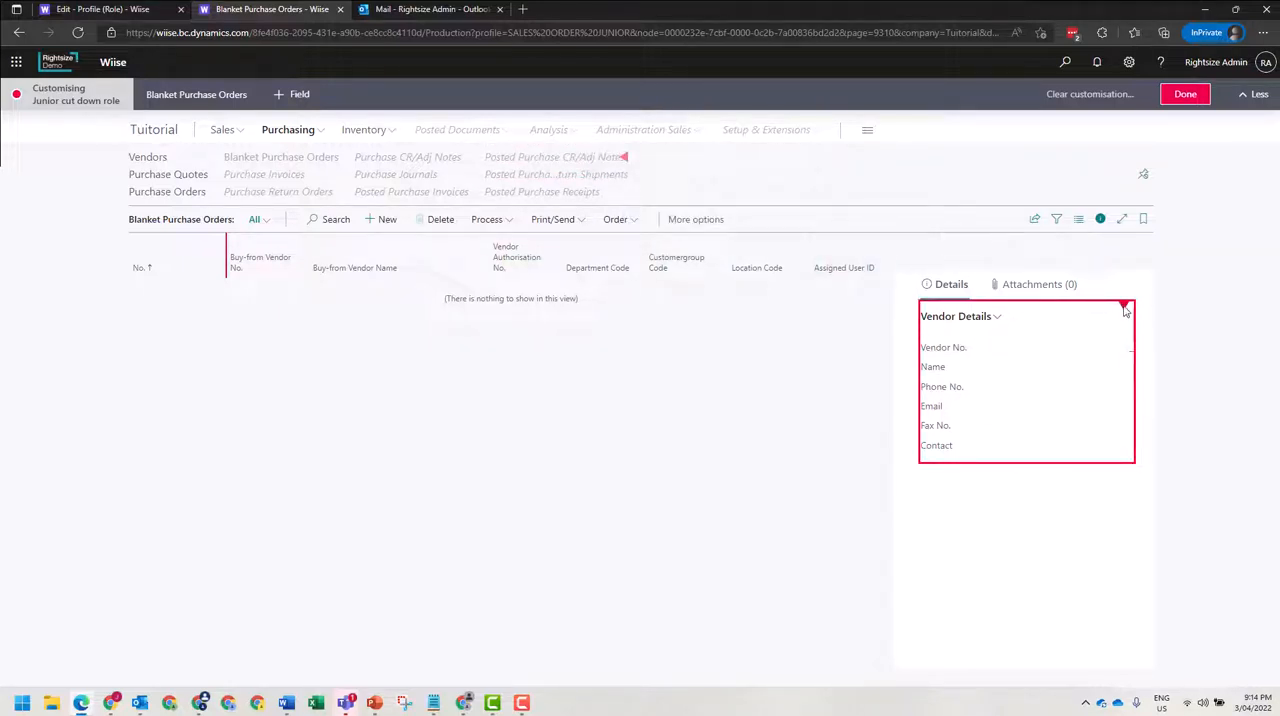
{"action": "left_click", "coordinate": [1125, 306]}
{"action": "left_click", "coordinate": [1151, 350]}
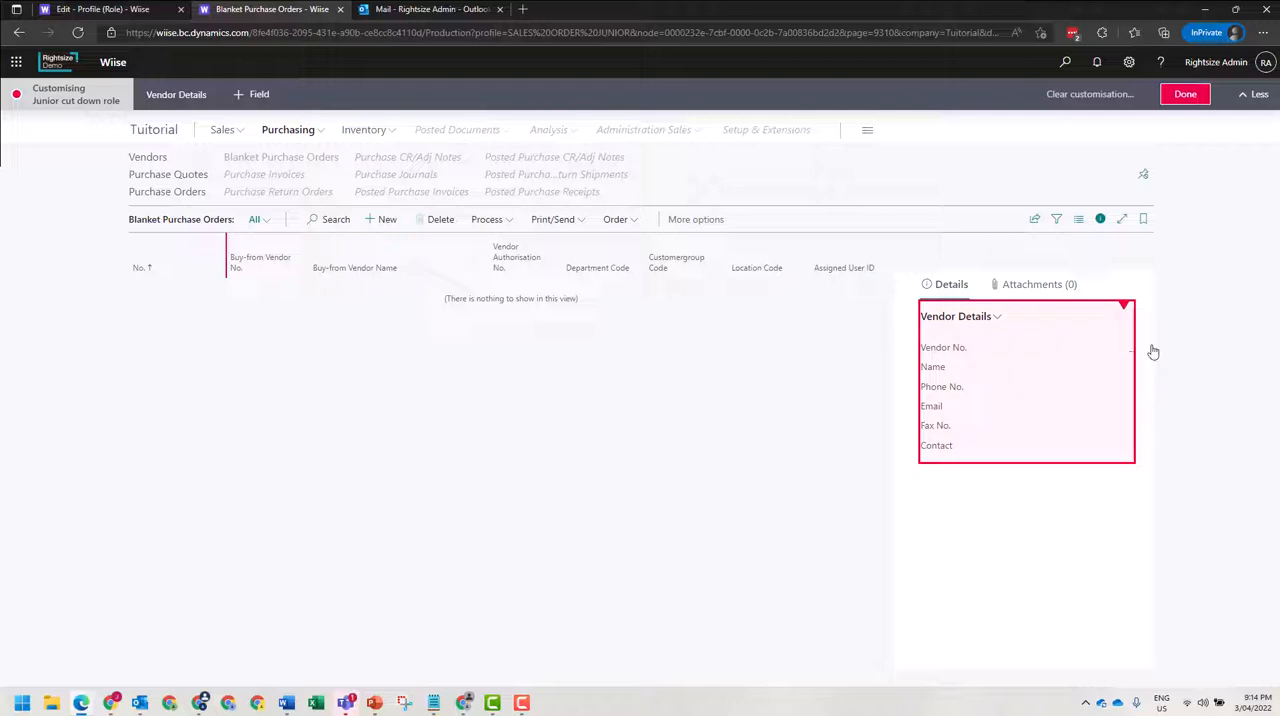
{"action": "left_click", "coordinate": [503, 223]}
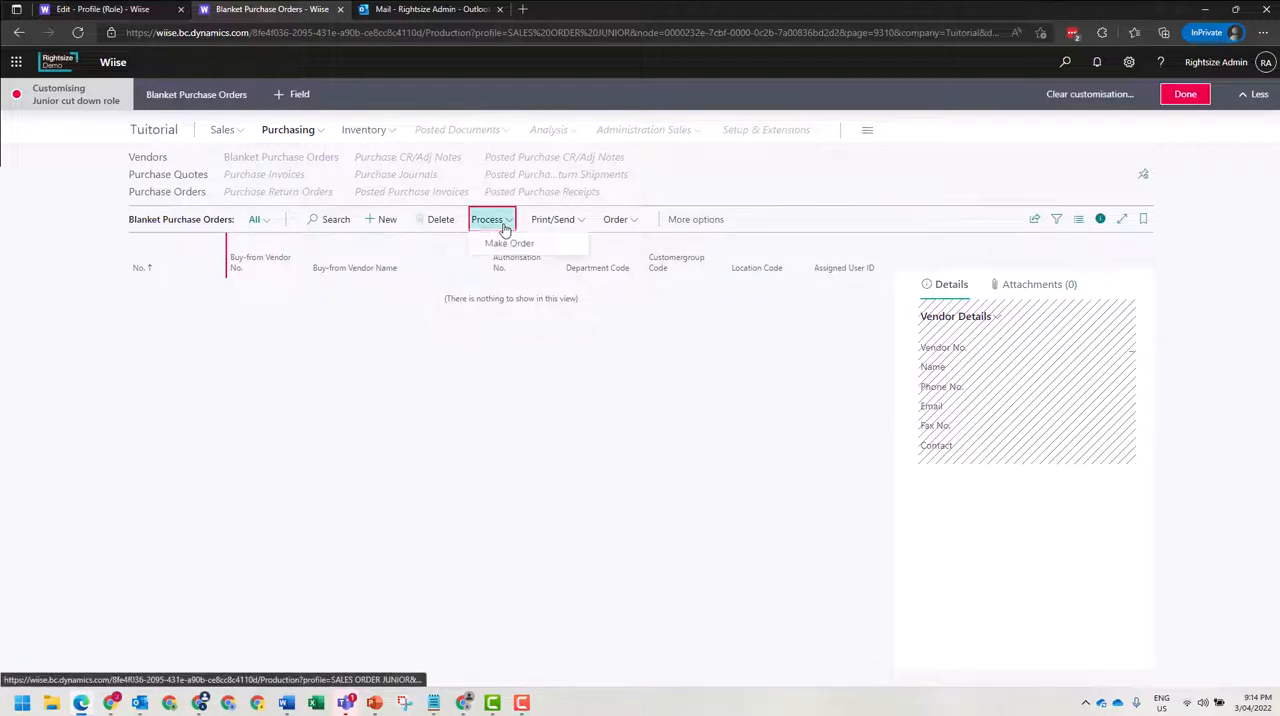
{"action": "left_click", "coordinate": [584, 245]}
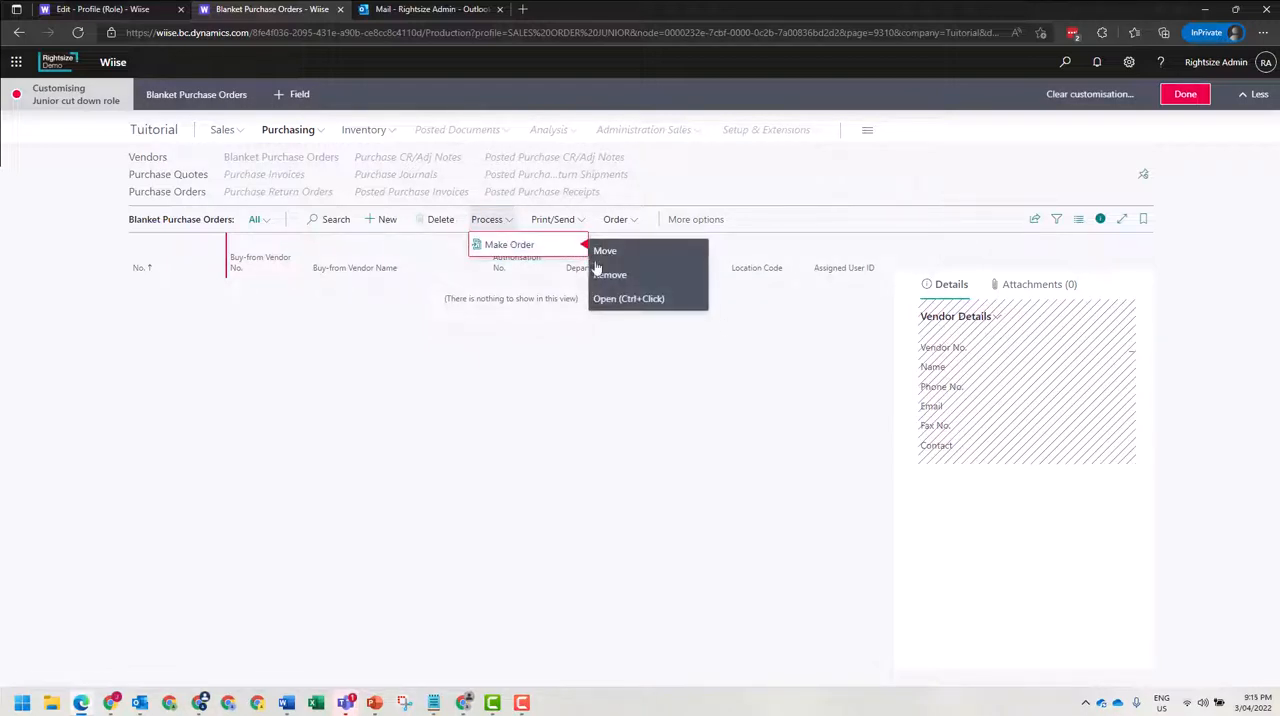
{"action": "left_click", "coordinate": [586, 246]}
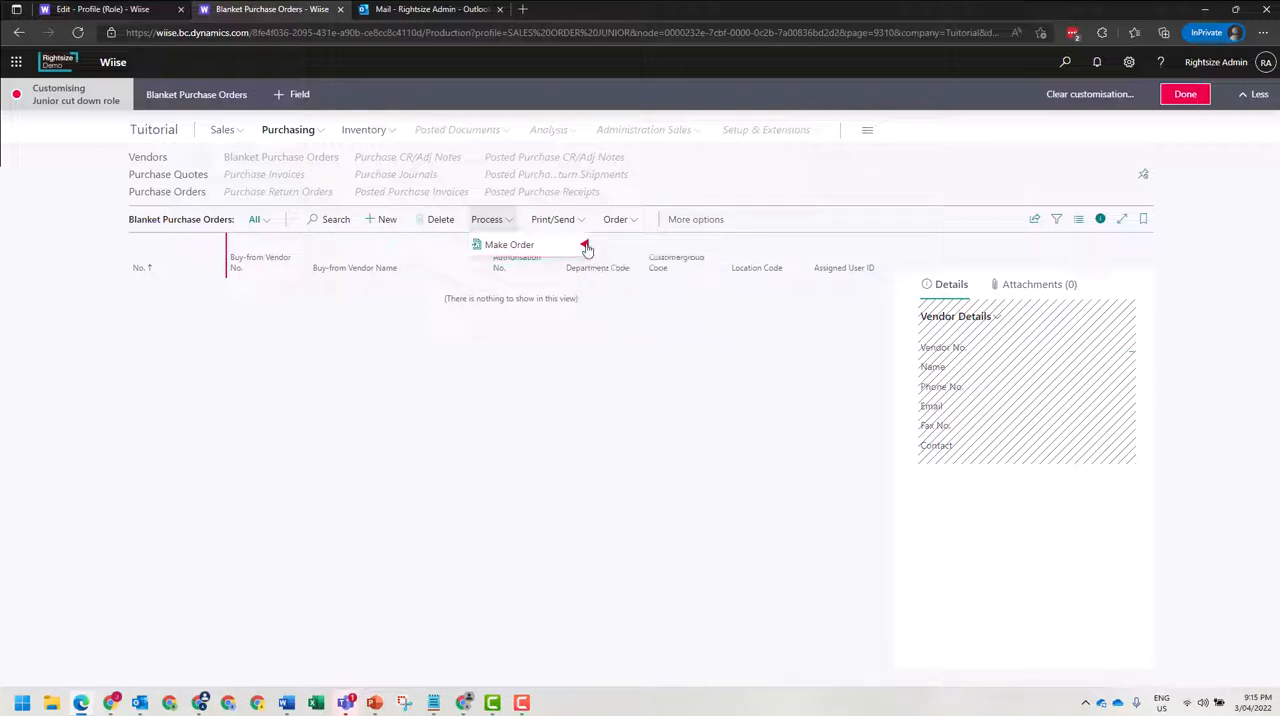
{"action": "left_click", "coordinate": [587, 248]}
{"action": "left_click", "coordinate": [543, 281]}
{"action": "left_click", "coordinate": [490, 350]}
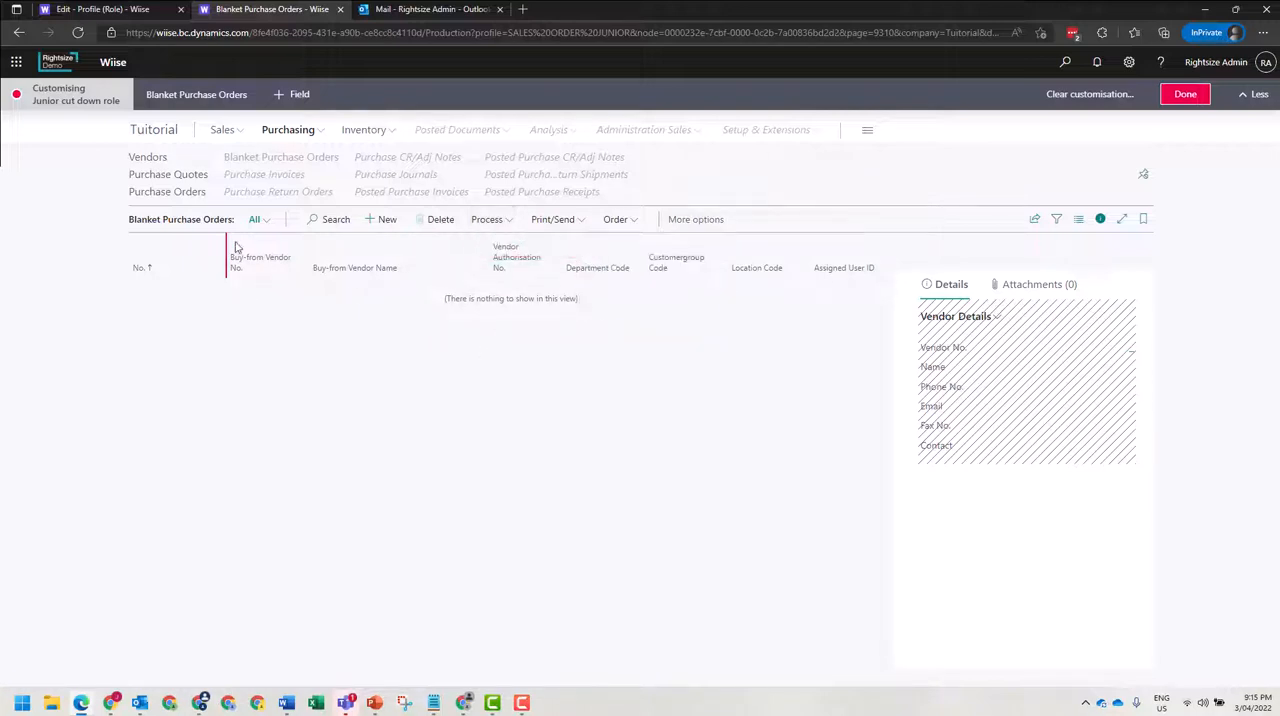
Return to the role centre and hide Sales CR/Adj Note and Sales Invoice in the Create action group.
{"action": "left_click", "coordinate": [150, 131]}
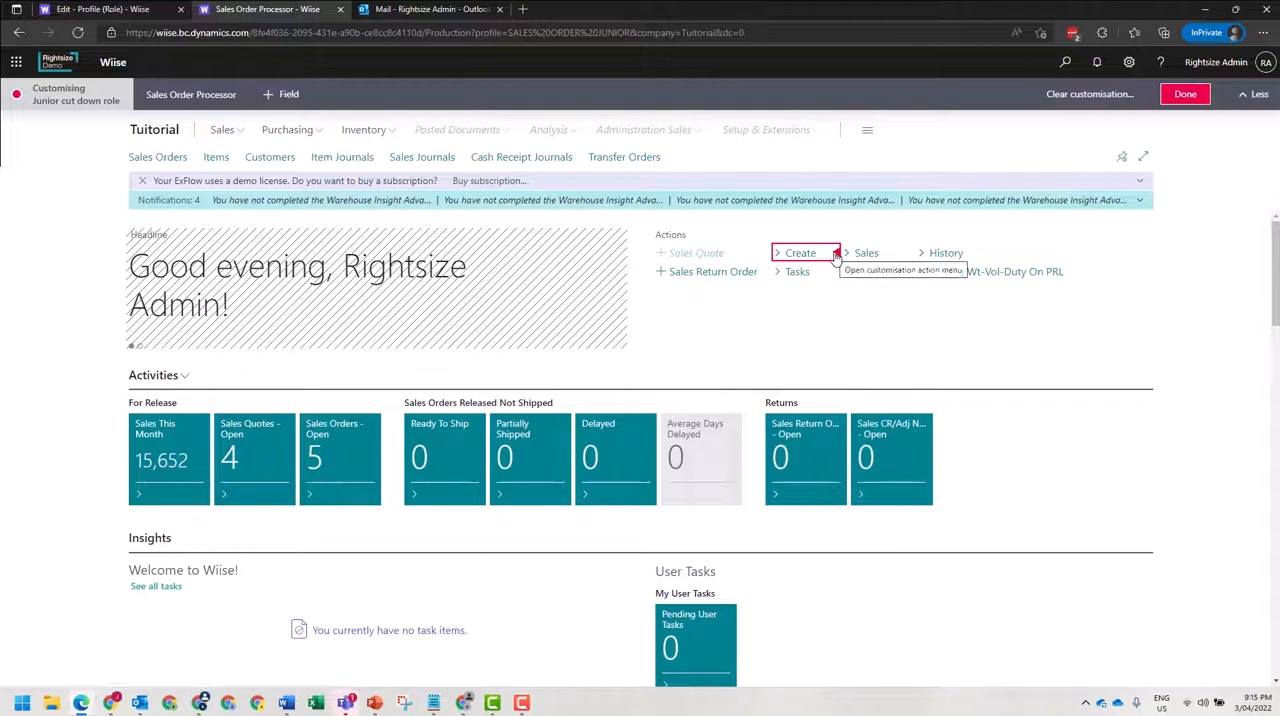
{"action": "left_click", "coordinate": [825, 258]}
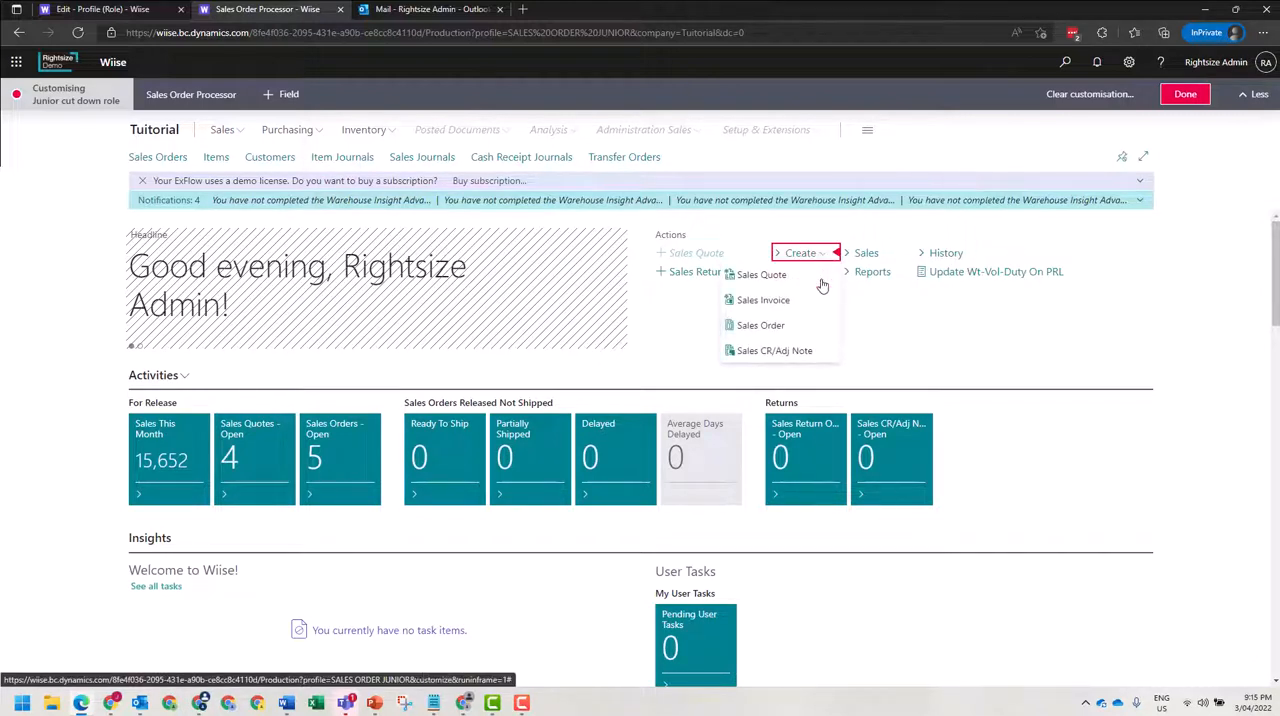
{"action": "left_click", "coordinate": [837, 353]}
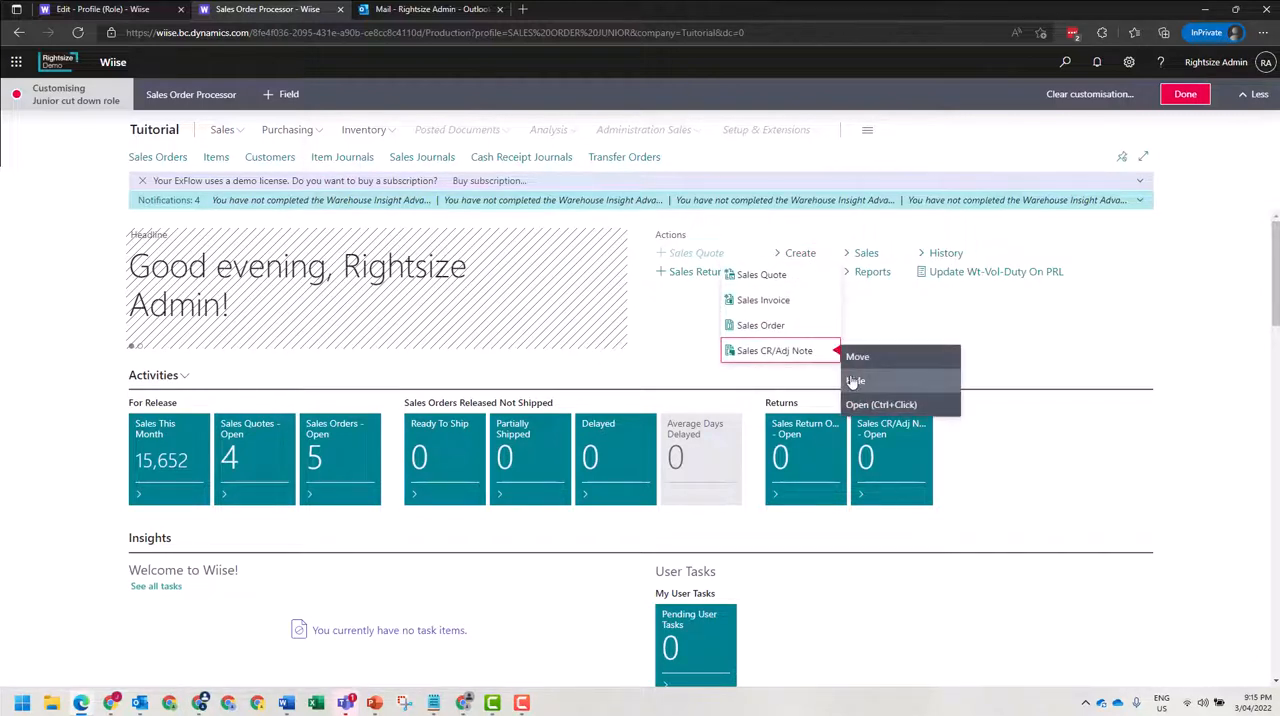
{"action": "left_click", "coordinate": [853, 382]}
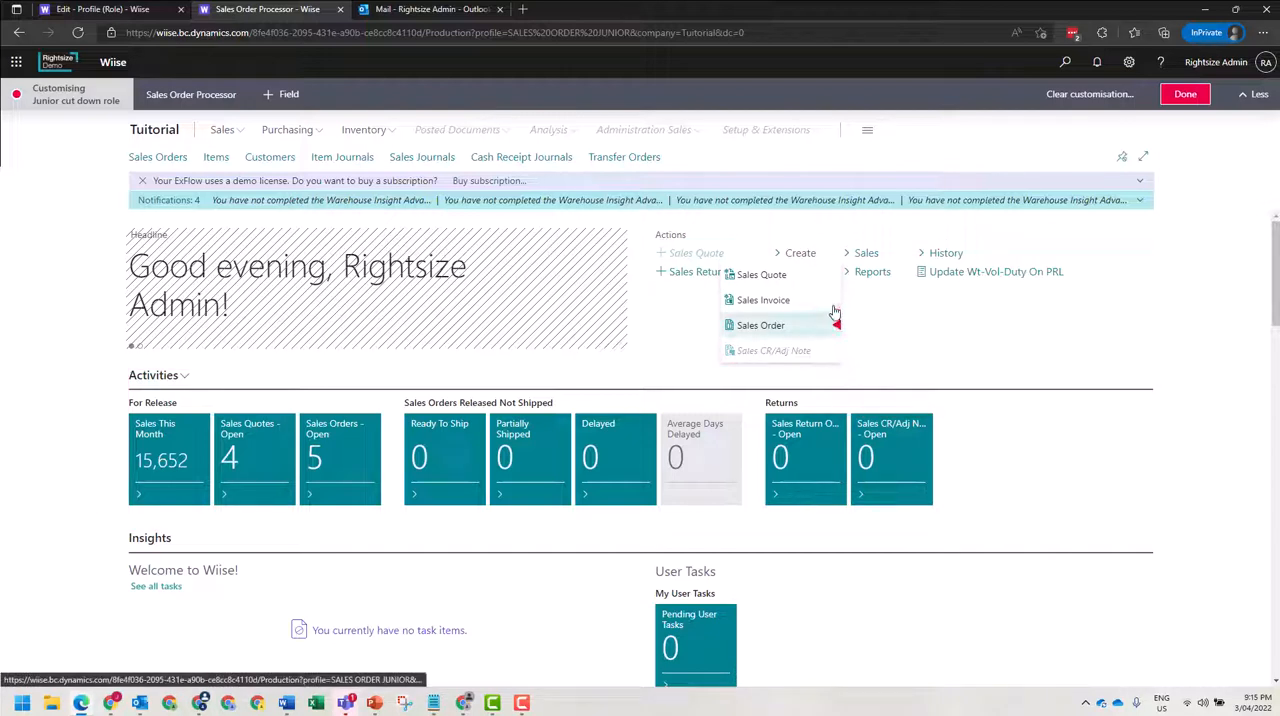
{"action": "left_click", "coordinate": [838, 305]}
{"action": "left_click", "coordinate": [852, 334]}
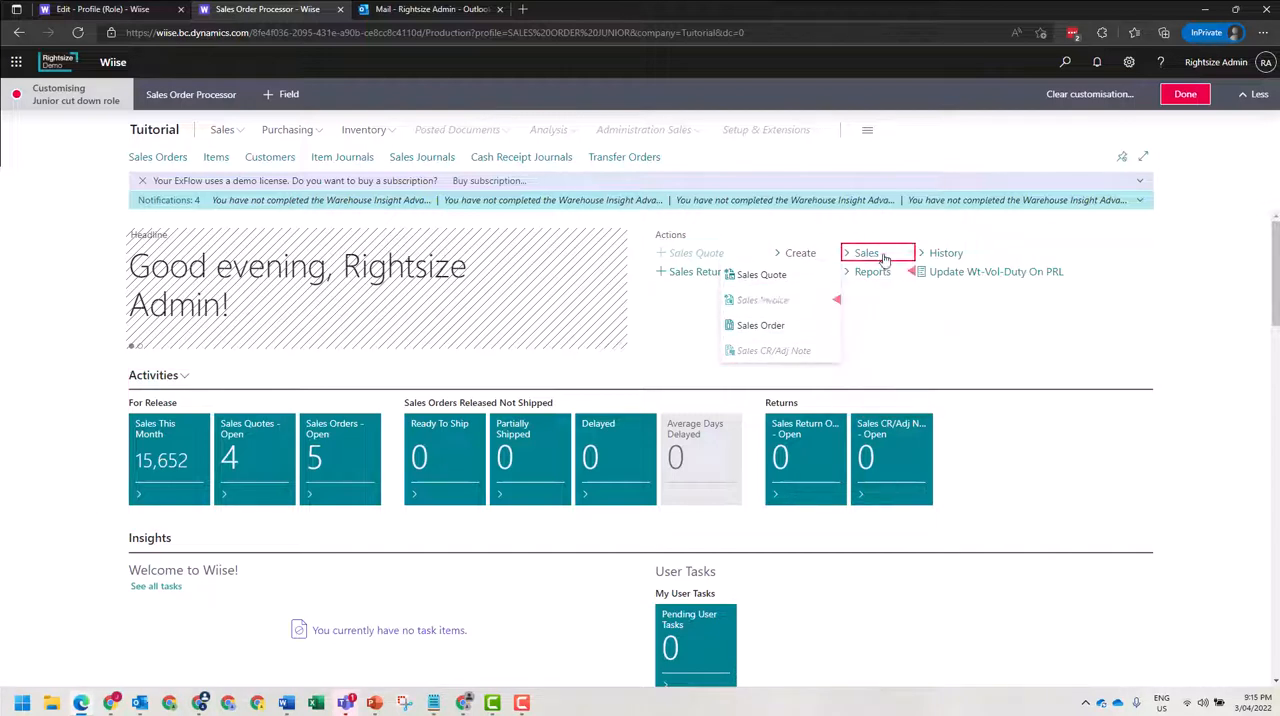
Hide the Sales and History action groups and the Update Wt-Vol-Duty On PRL action on the role centre.
{"action": "left_click", "coordinate": [890, 257]}
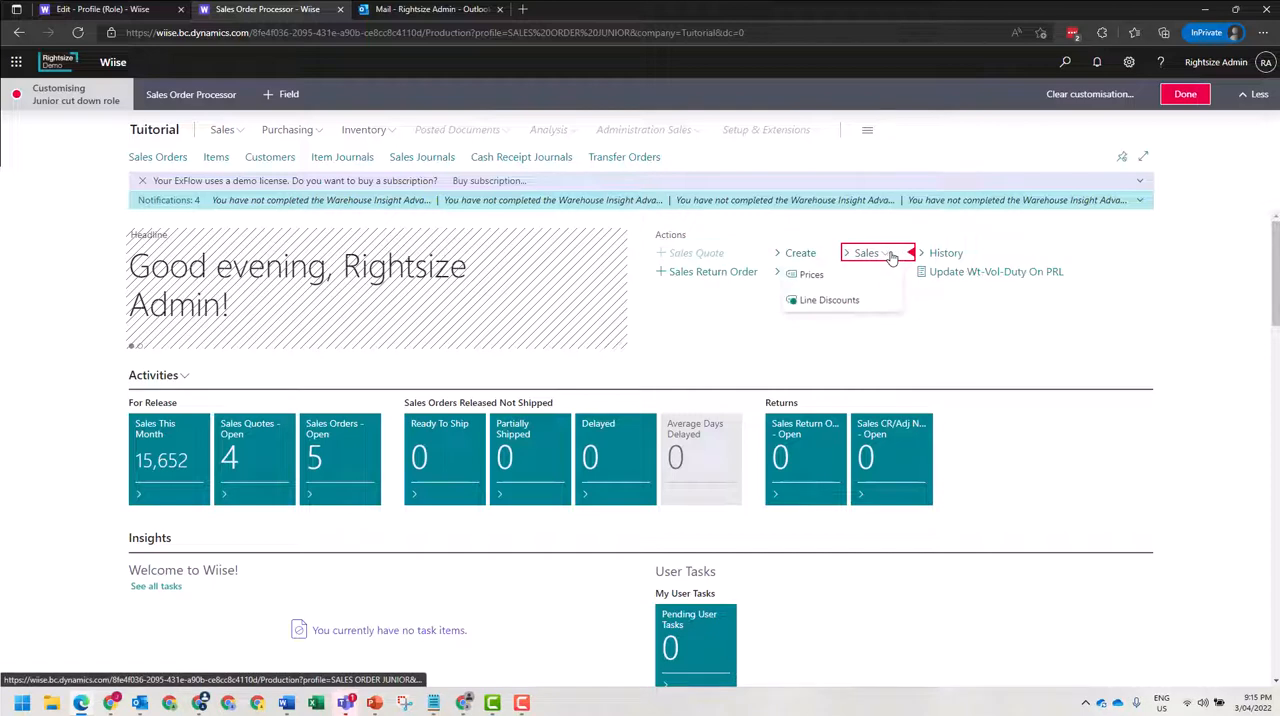
{"action": "left_click", "coordinate": [912, 258]}
{"action": "left_click", "coordinate": [930, 283]}
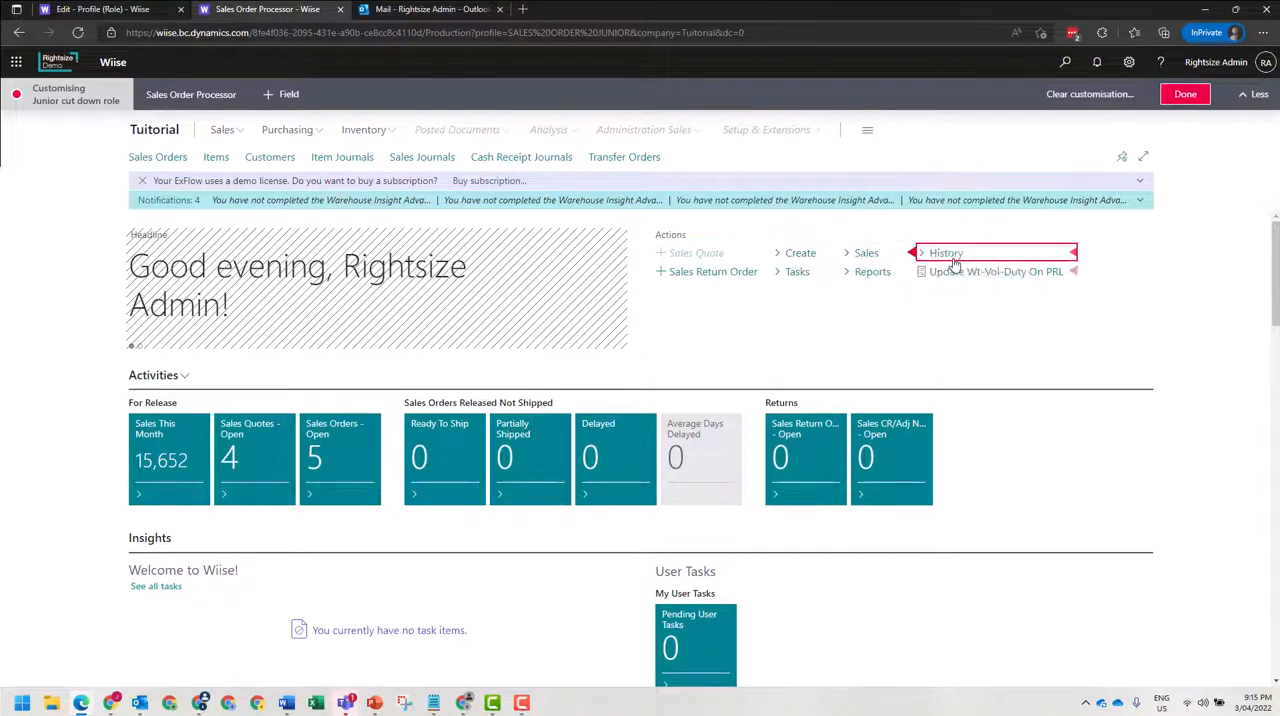
{"action": "left_click", "coordinate": [1073, 253]}
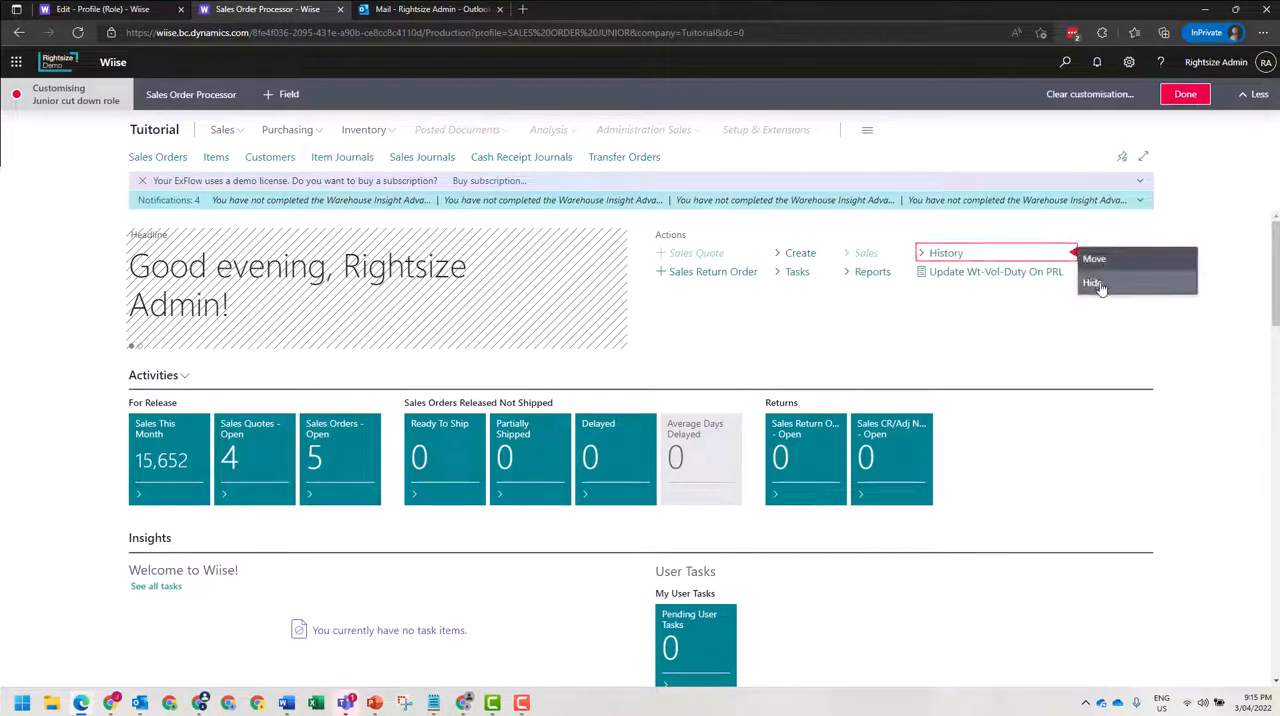
{"action": "left_click", "coordinate": [1058, 286]}
{"action": "left_click", "coordinate": [1072, 271]}
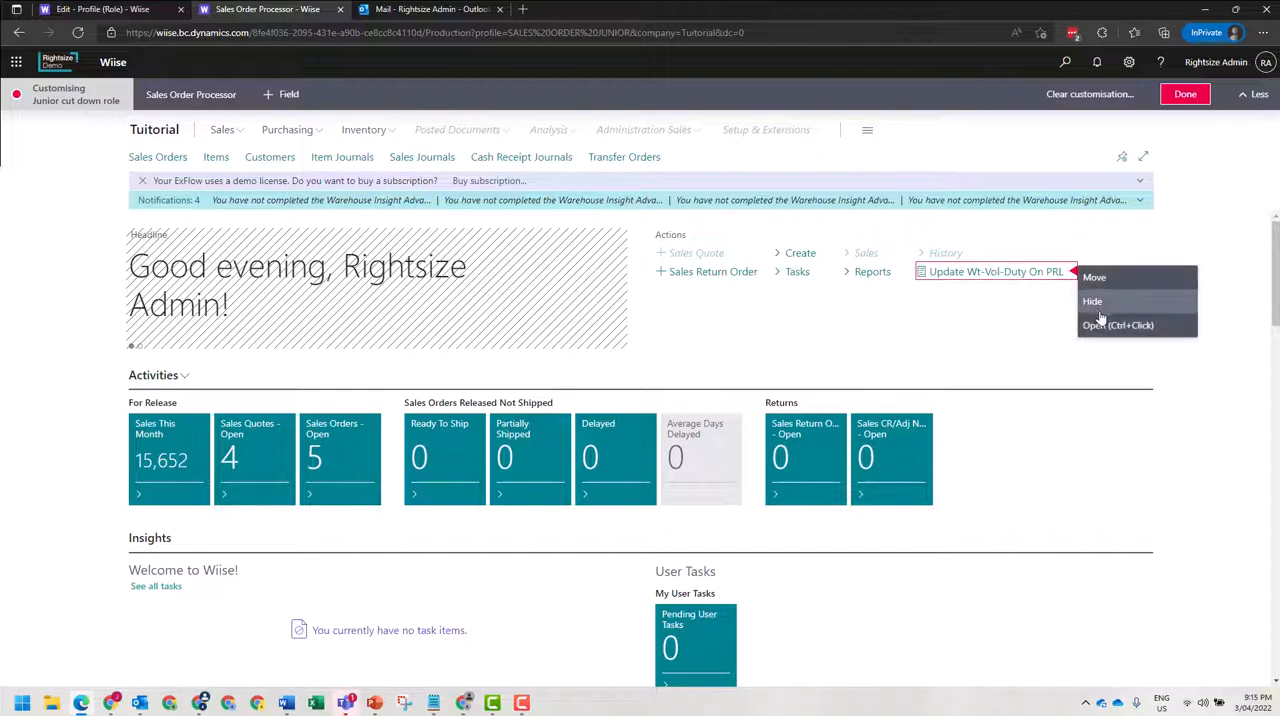
{"action": "left_click", "coordinate": [1097, 304]}
Hide the Reports and Tasks action groups and the Sales Return Order action on the role centre.
{"action": "left_click", "coordinate": [909, 271]}
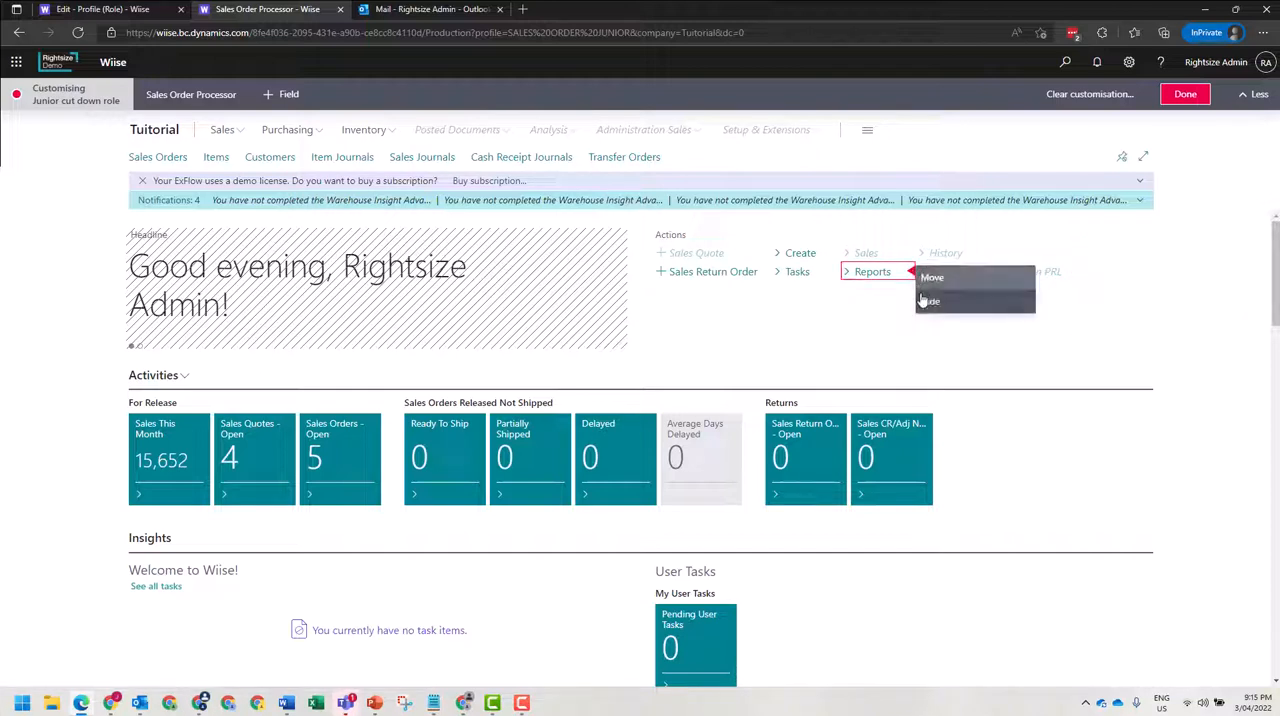
{"action": "left_click", "coordinate": [934, 301]}
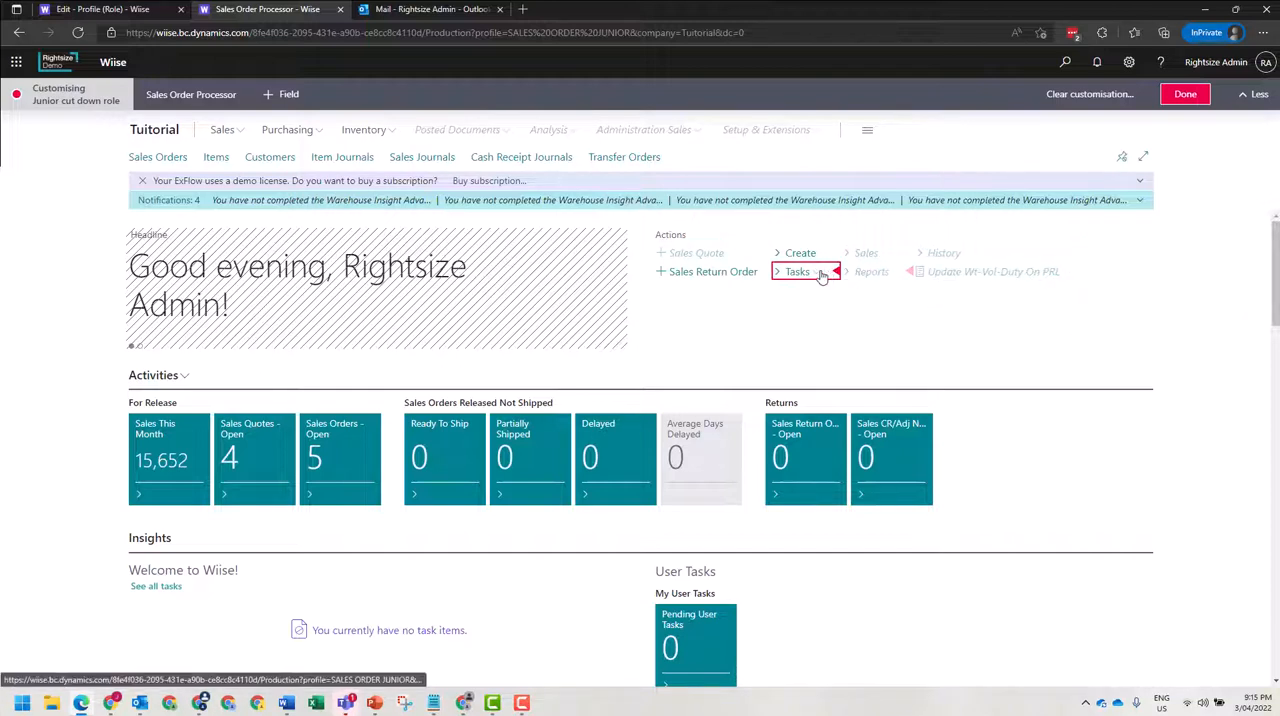
{"action": "left_click", "coordinate": [818, 273]}
{"action": "left_click", "coordinate": [835, 274]}
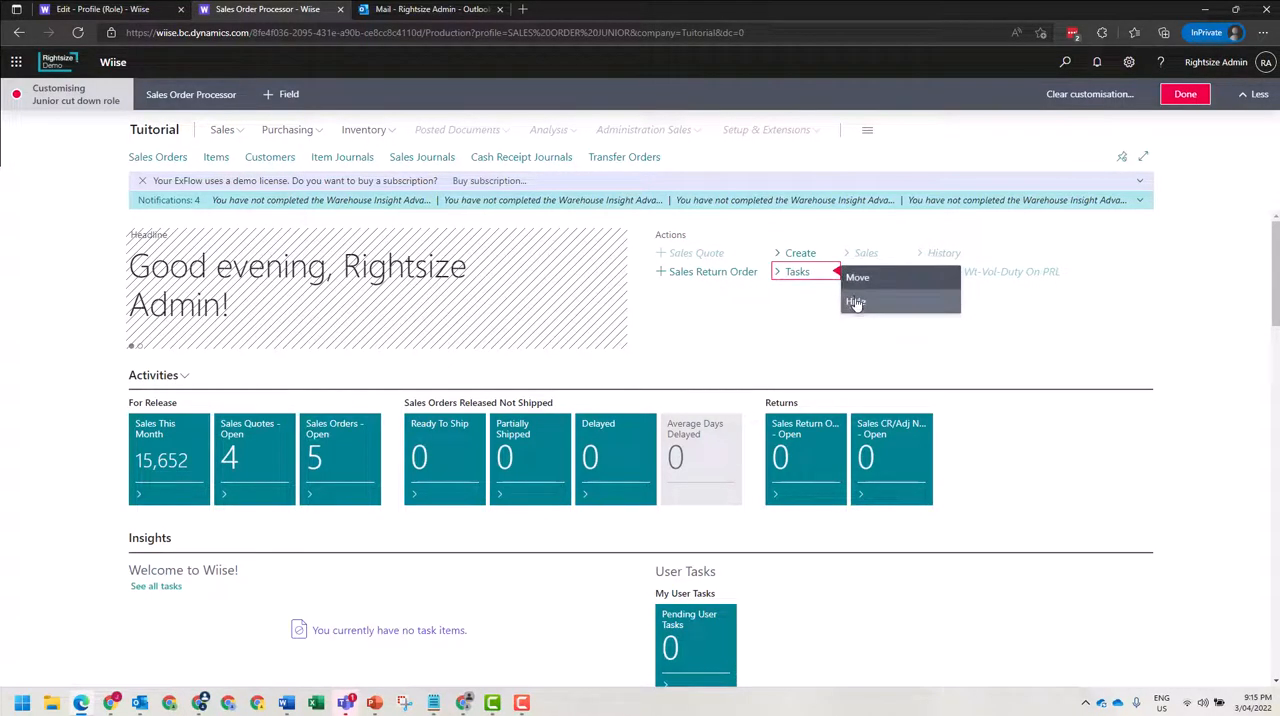
{"action": "left_click", "coordinate": [855, 302]}
{"action": "left_click", "coordinate": [769, 274]}
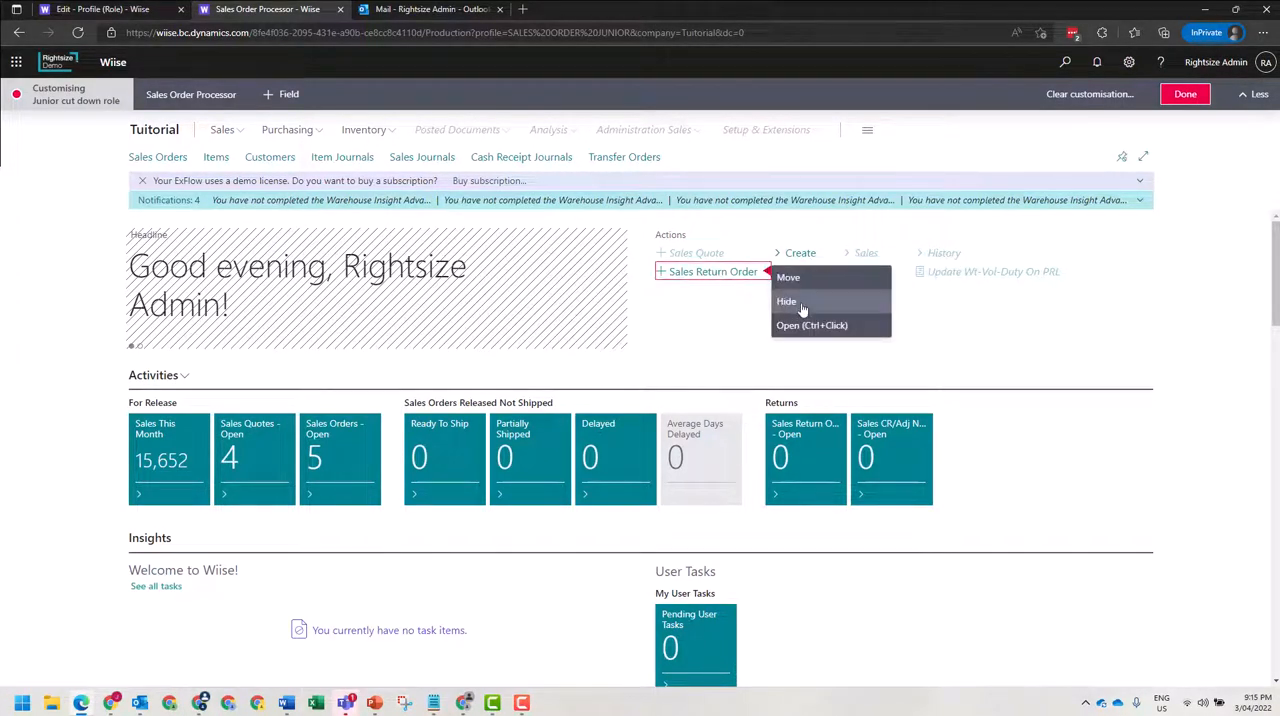
{"action": "left_click", "coordinate": [802, 308]}
Hide the Returns cue group in the role centre's Activities section.
{"action": "scroll", "coordinate": [331, 388], "scroll_direction": "down", "scroll_amount": 3}
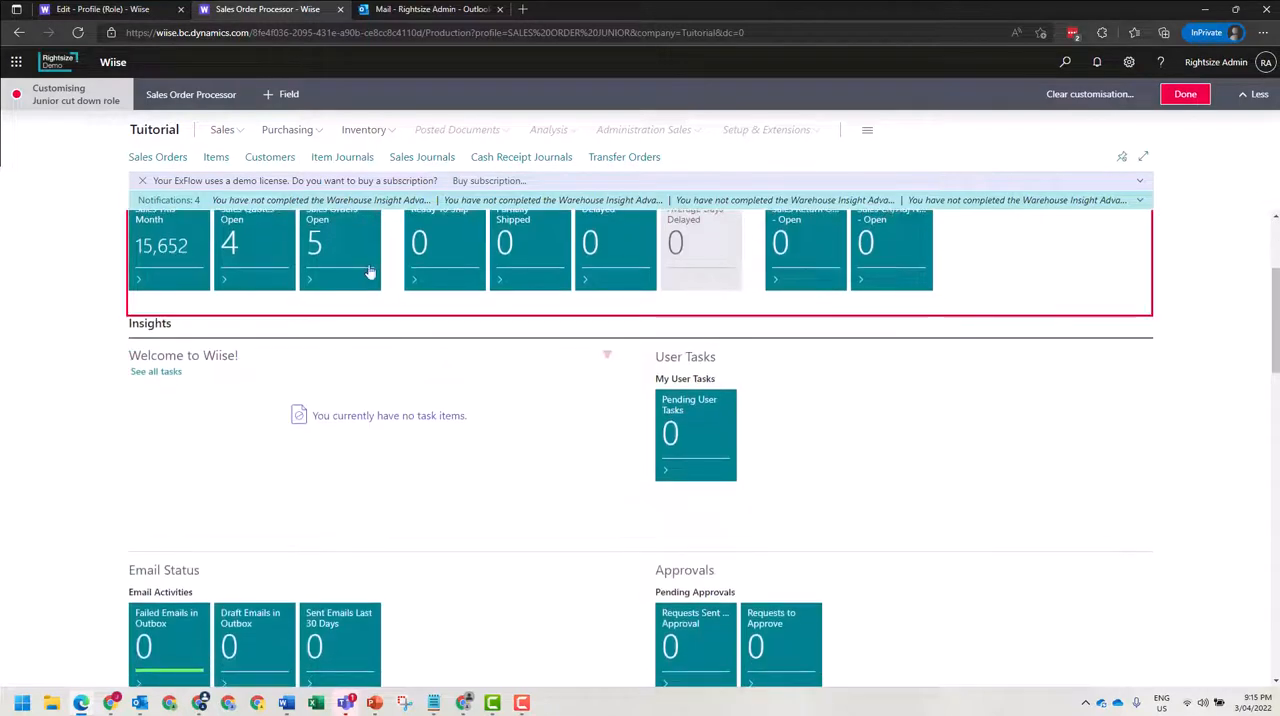
{"action": "scroll", "coordinate": [400, 300], "scroll_direction": "up", "scroll_amount": 1}
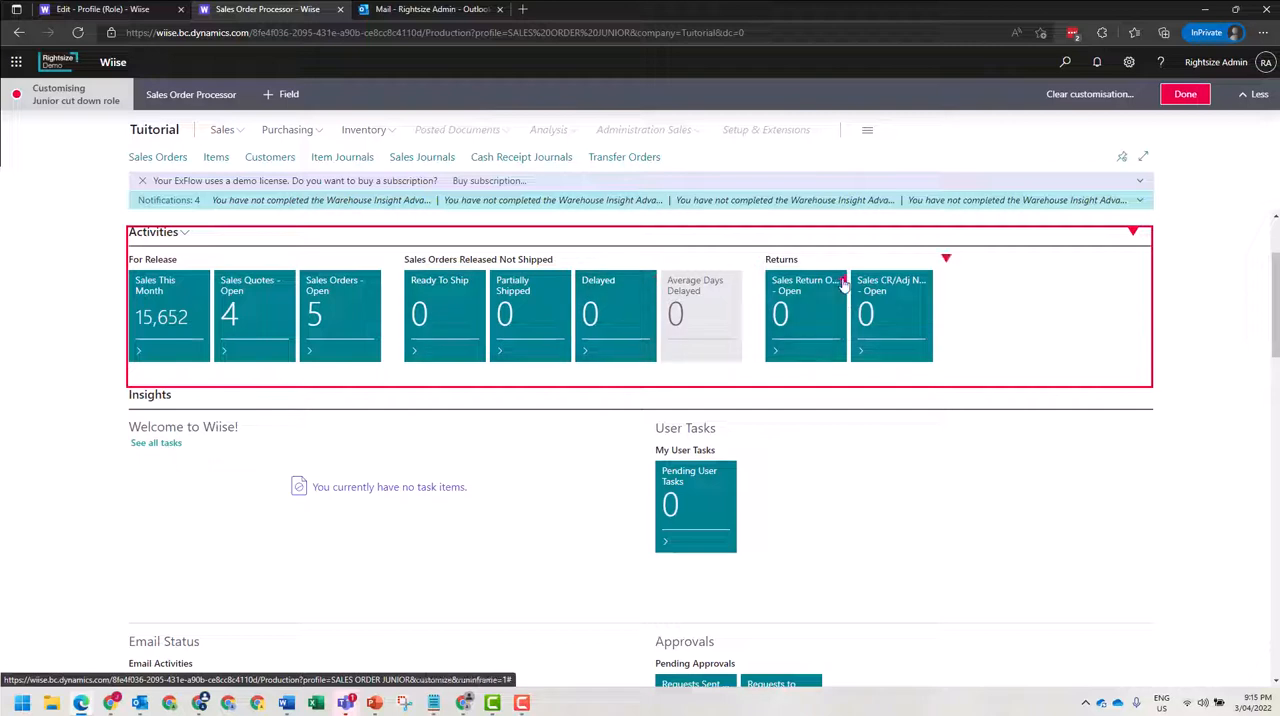
{"action": "left_click", "coordinate": [946, 262]}
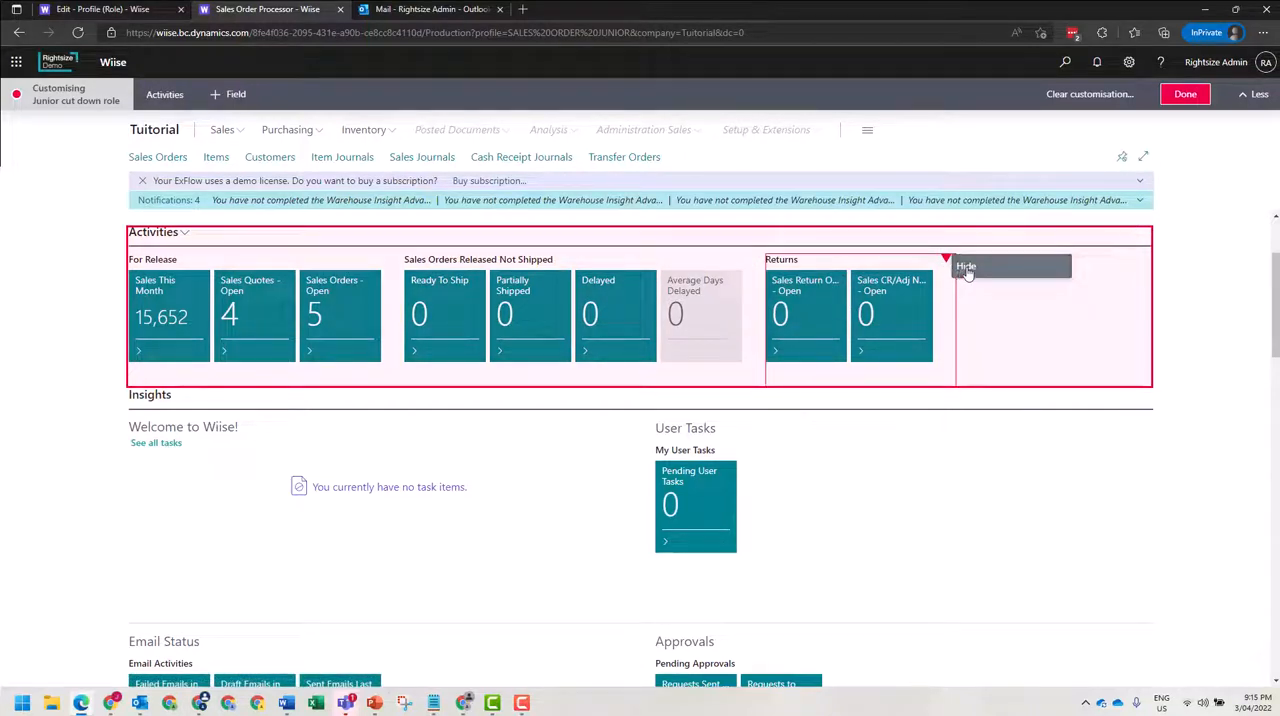
{"action": "left_click", "coordinate": [966, 272]}
Hide the Welcome to Wiise! and User Tasks parts in the Insights section.
{"action": "scroll", "coordinate": [790, 355], "scroll_direction": "down", "scroll_amount": 1}
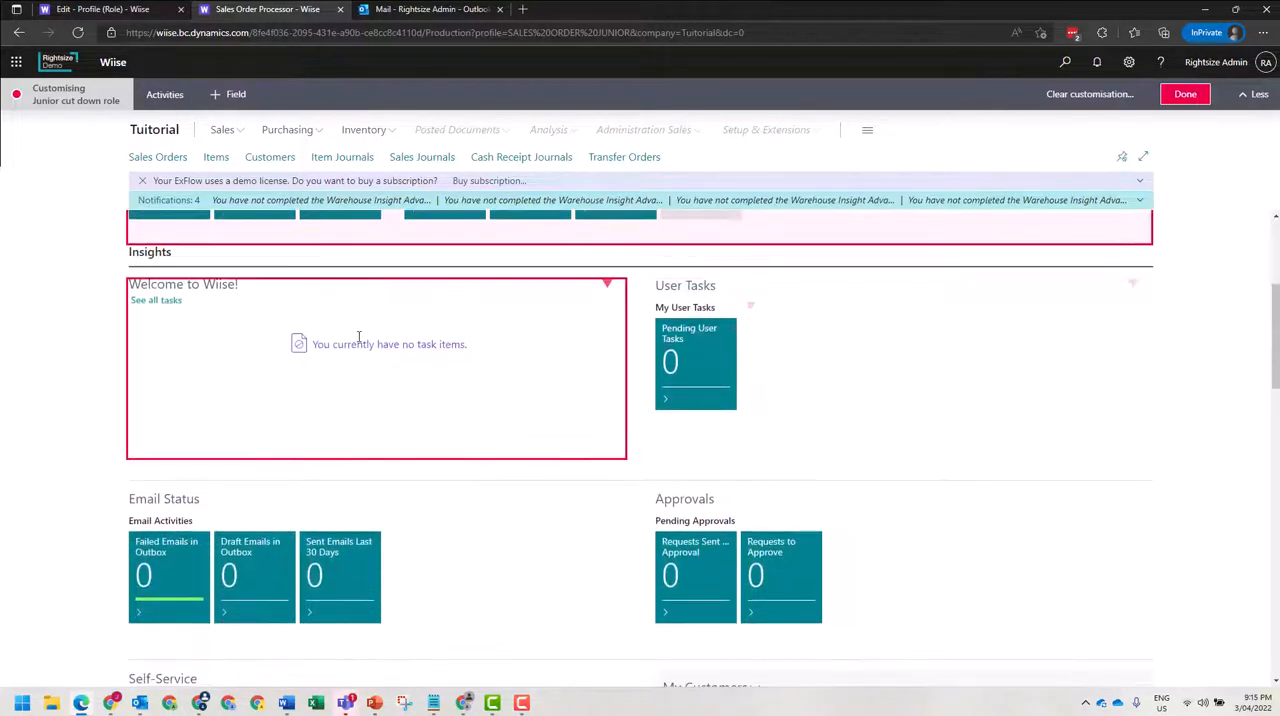
{"action": "left_click", "coordinate": [610, 287]}
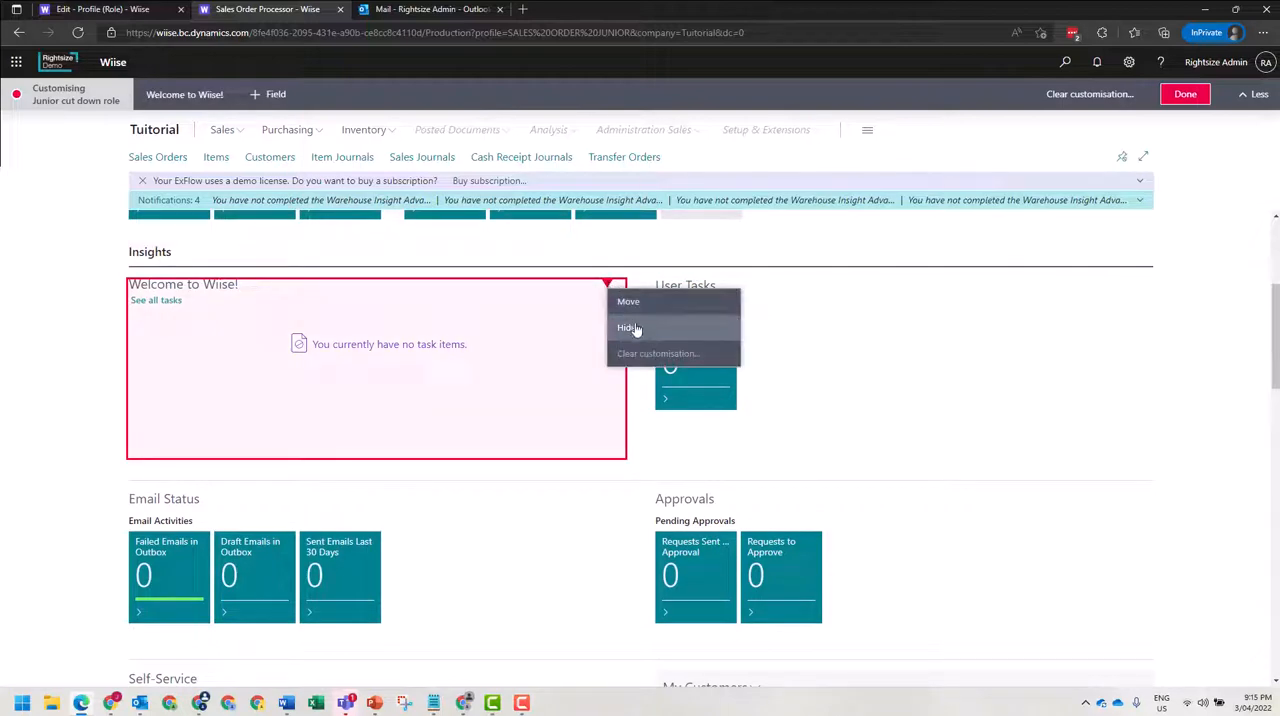
{"action": "left_click", "coordinate": [628, 324]}
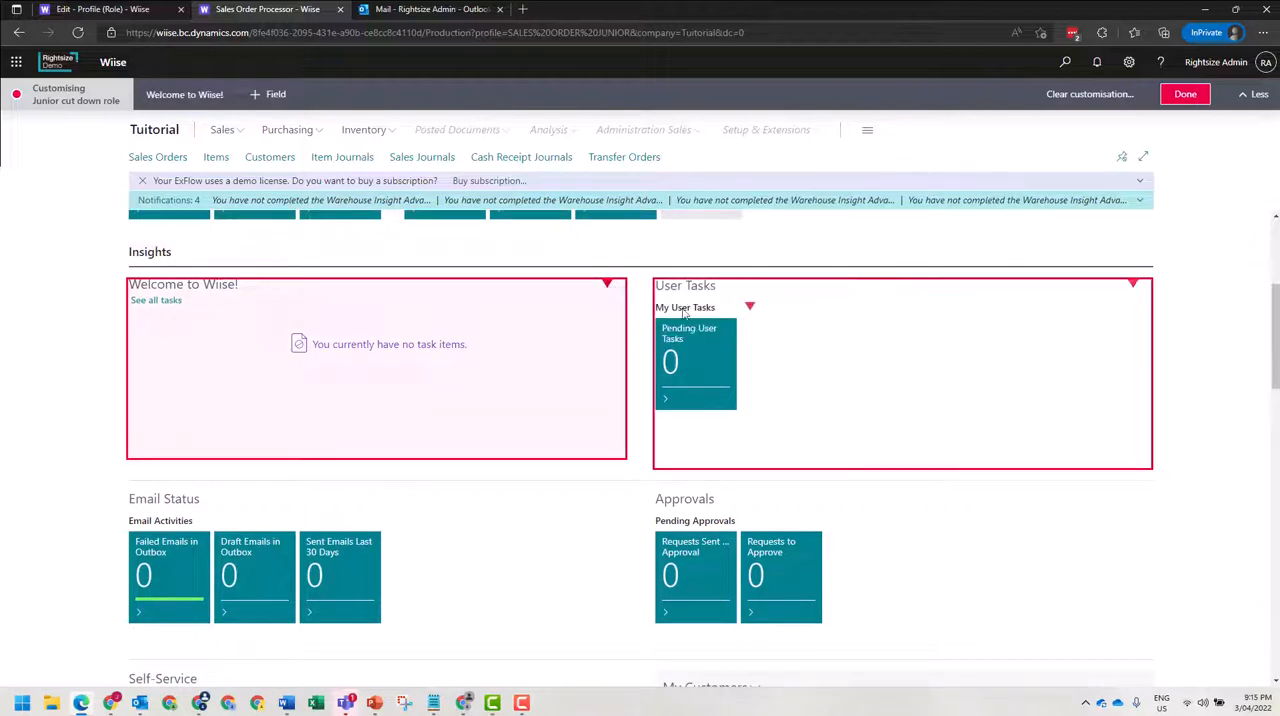
{"action": "left_click", "coordinate": [1133, 286]}
{"action": "left_click", "coordinate": [1148, 326]}
Hide the Email Status and Approvals parts in the Insights section.
{"action": "scroll", "coordinate": [587, 361], "scroll_direction": "down", "scroll_amount": 1}
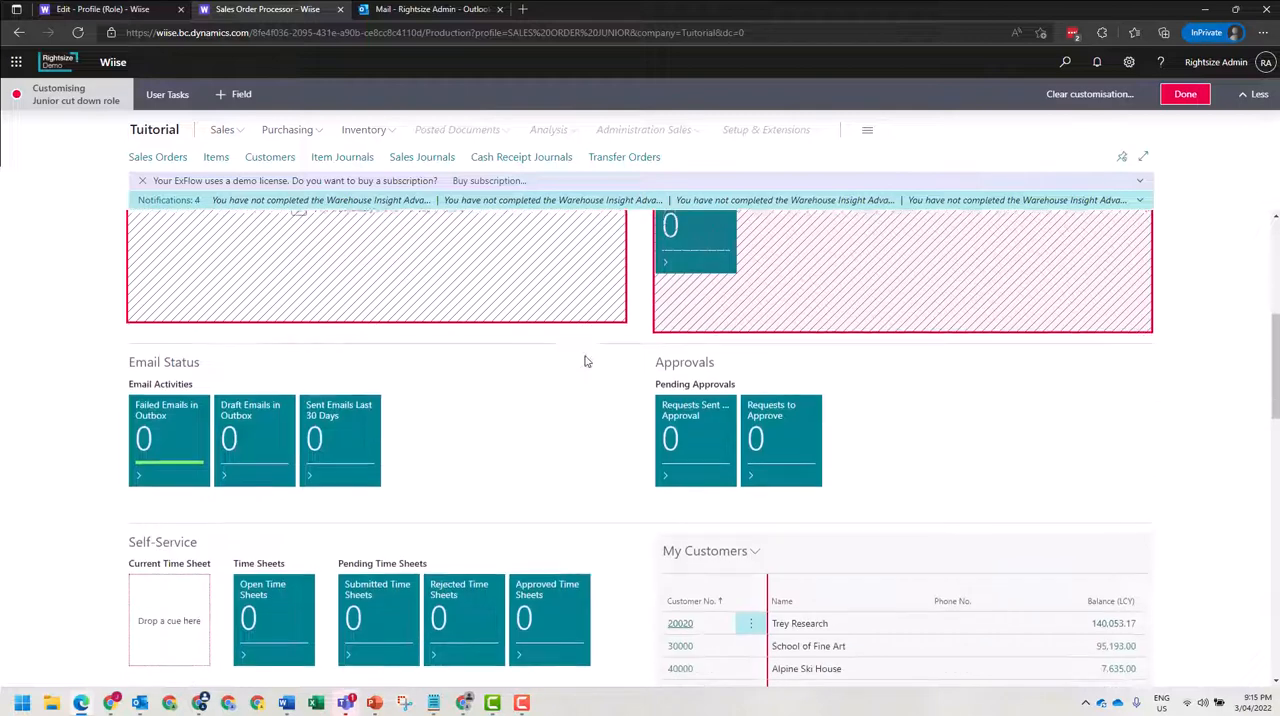
{"action": "scroll", "coordinate": [554, 374], "scroll_direction": "down", "scroll_amount": 1}
{"action": "left_click", "coordinate": [607, 285]}
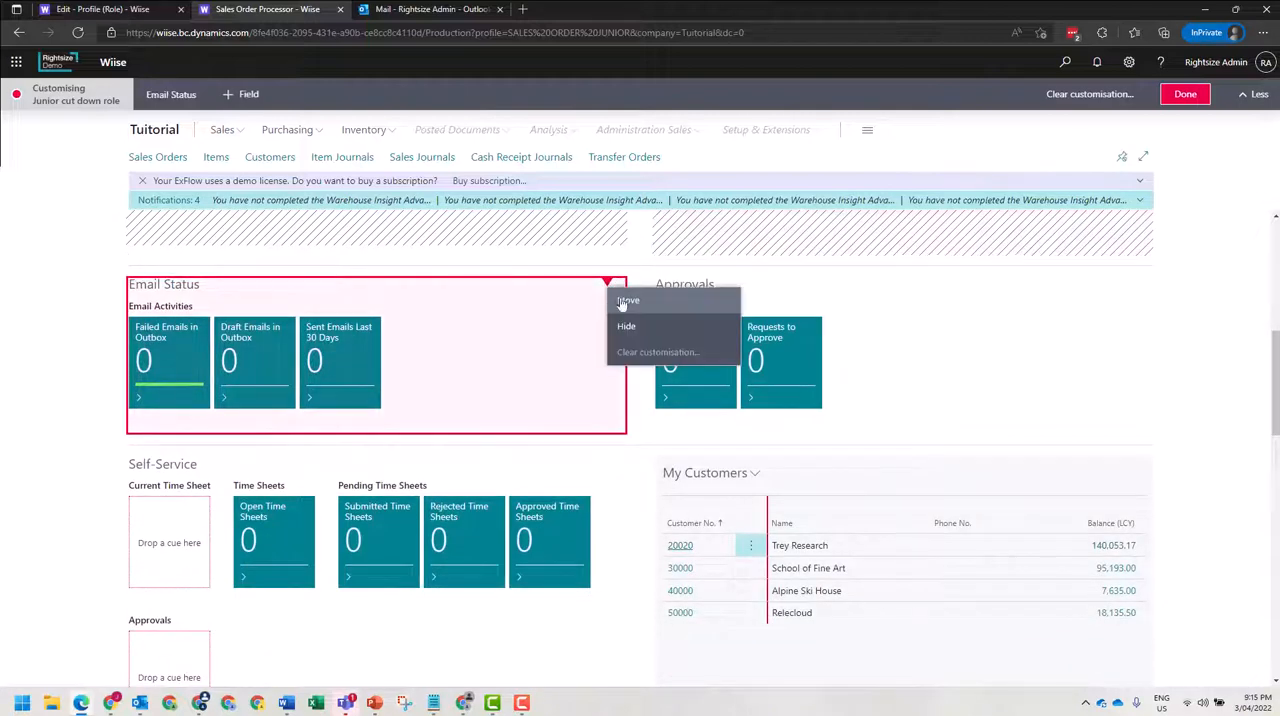
{"action": "left_click", "coordinate": [627, 323]}
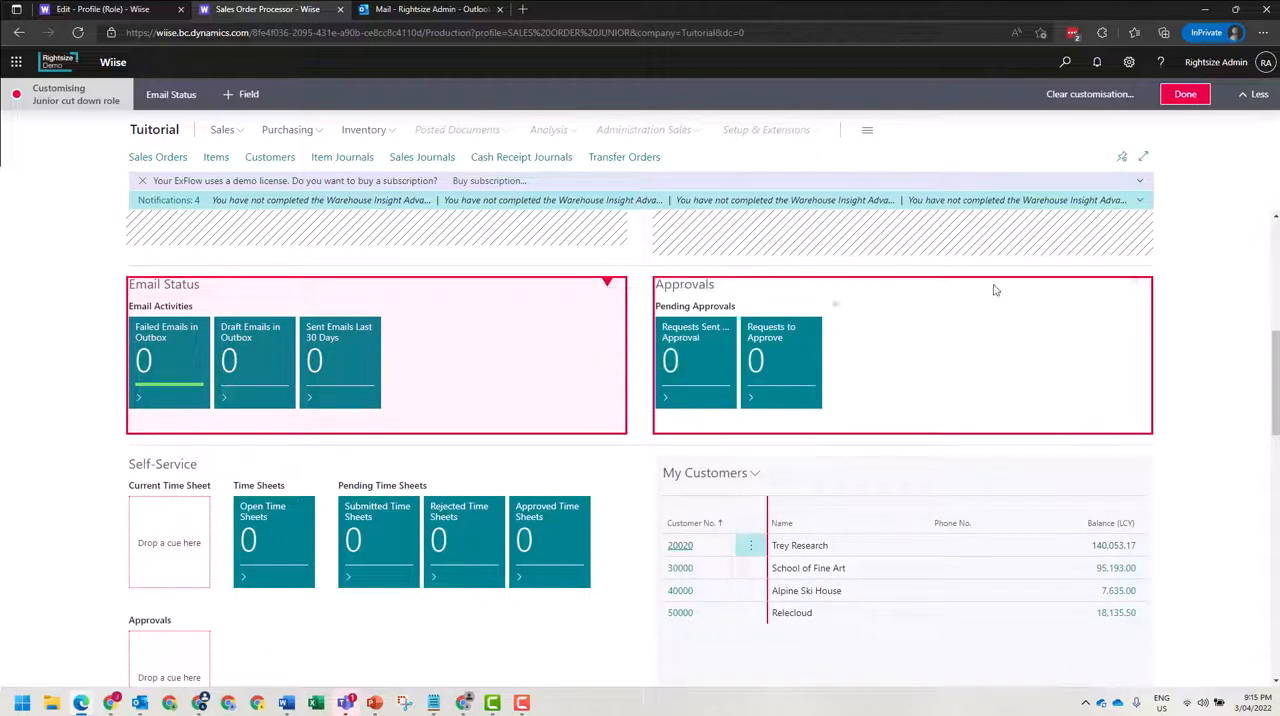
{"action": "left_click", "coordinate": [1133, 285]}
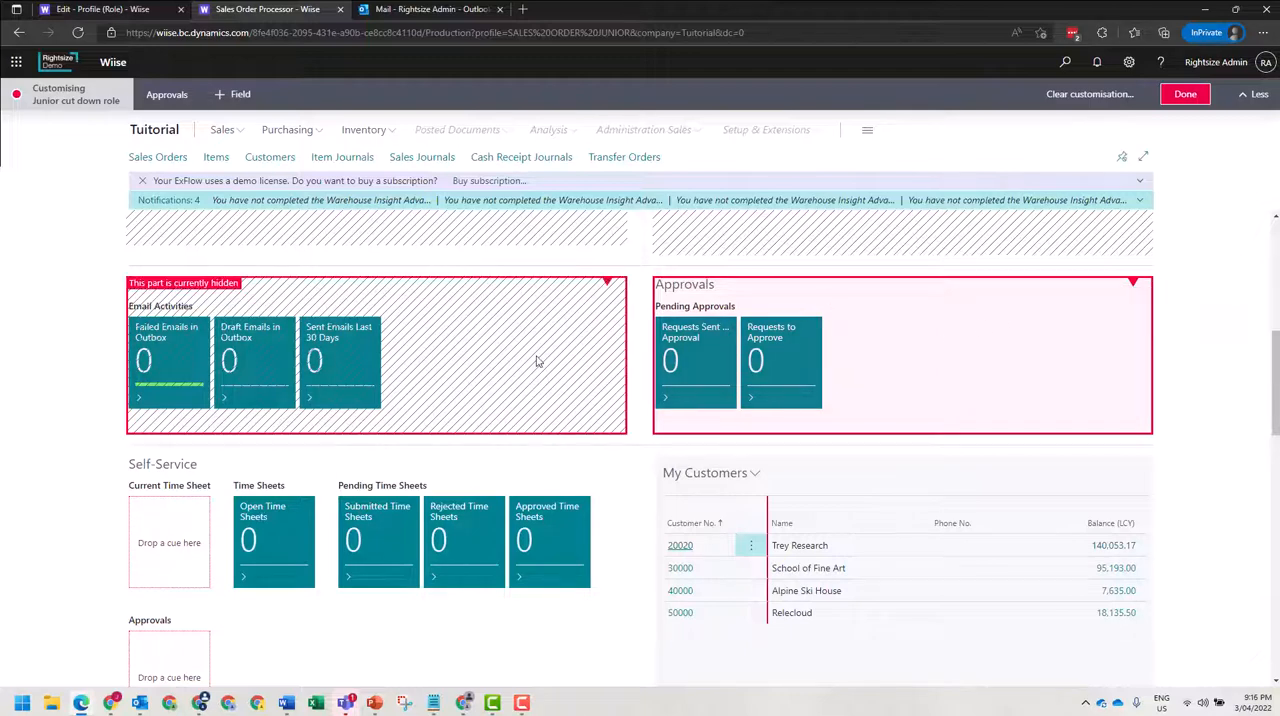
Move the Trailing Sales Orders chart up beside the Self-Service part, in place of My Customers.
{"action": "scroll", "coordinate": [530, 365], "scroll_direction": "down", "scroll_amount": 3}
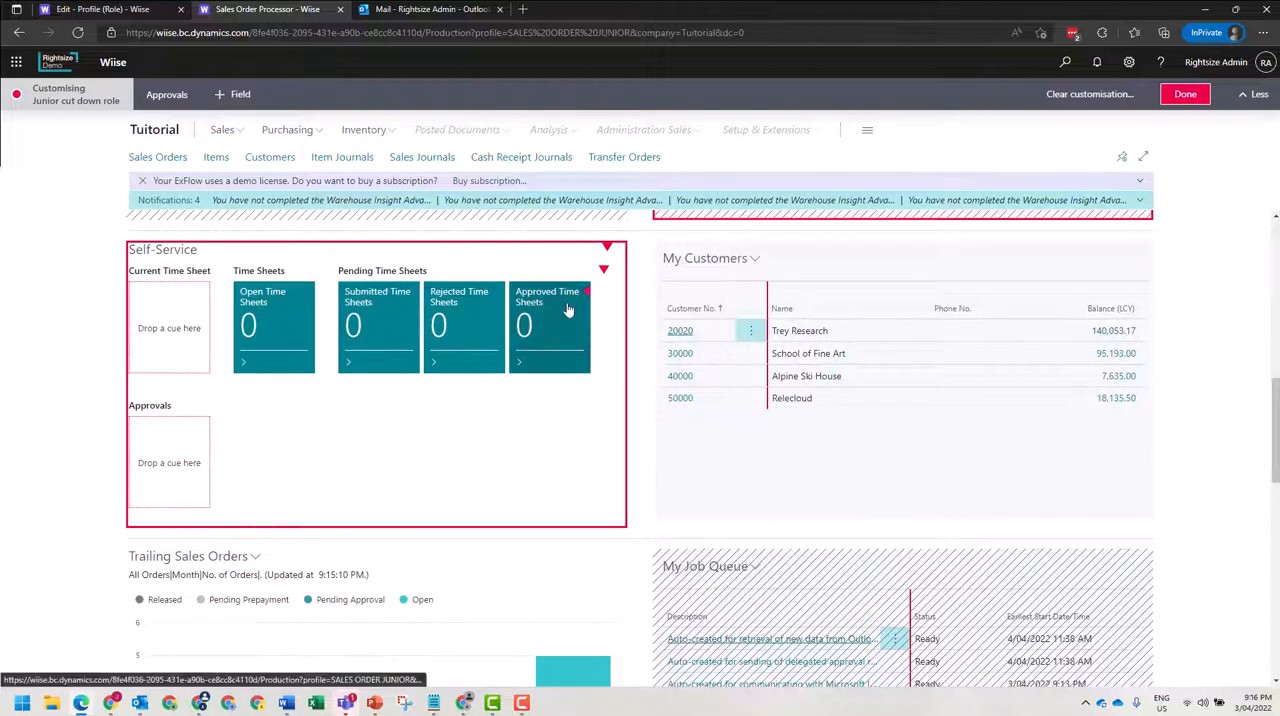
{"action": "left_click", "coordinate": [375, 580]}
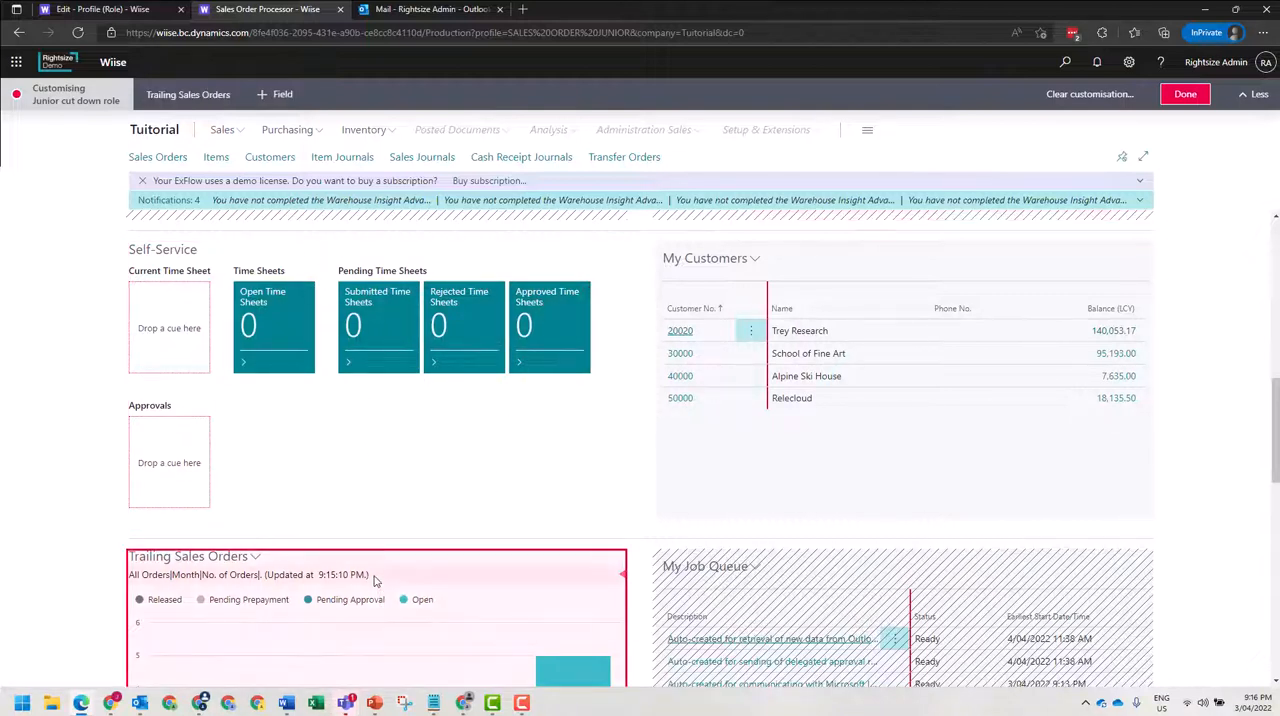
{"action": "left_click_drag", "start_coordinate": [375, 580], "coordinate": [668, 273]}
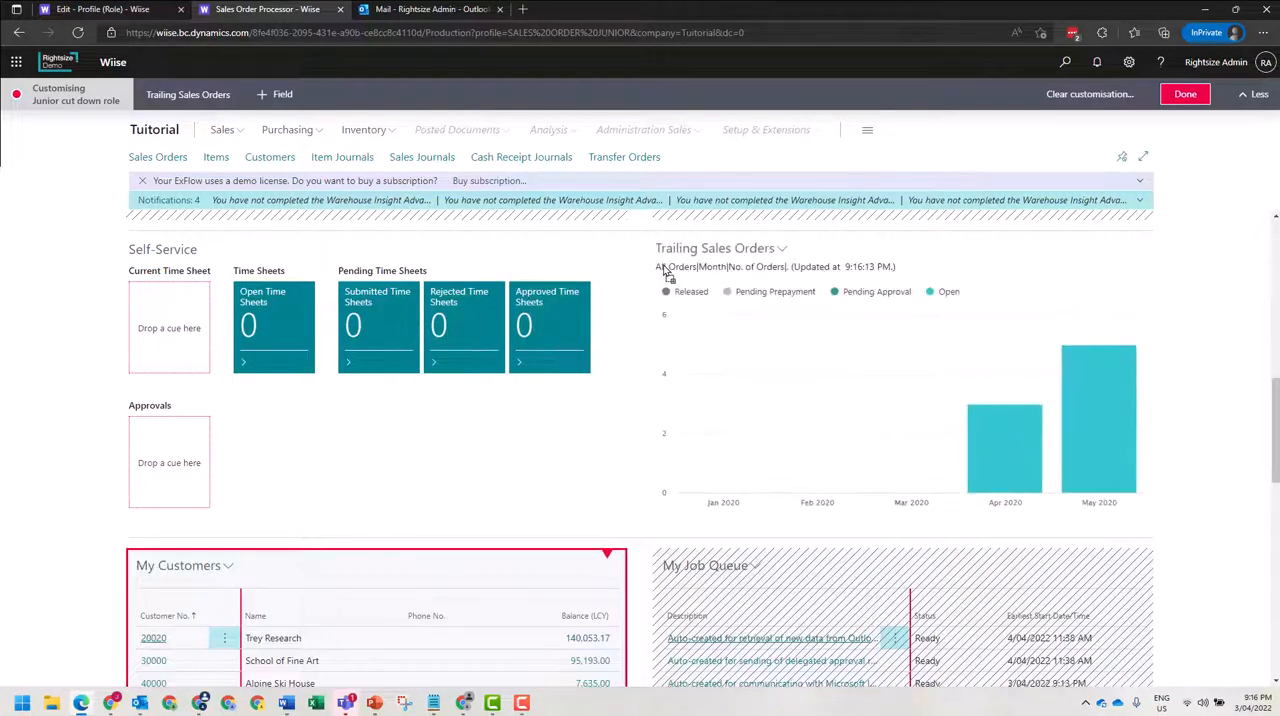
Hide the My Customers and My Items parts on the role centre.
{"action": "scroll", "coordinate": [929, 291], "scroll_direction": "up", "scroll_amount": 2}
{"action": "scroll", "coordinate": [905, 325], "scroll_direction": "down", "scroll_amount": 6}
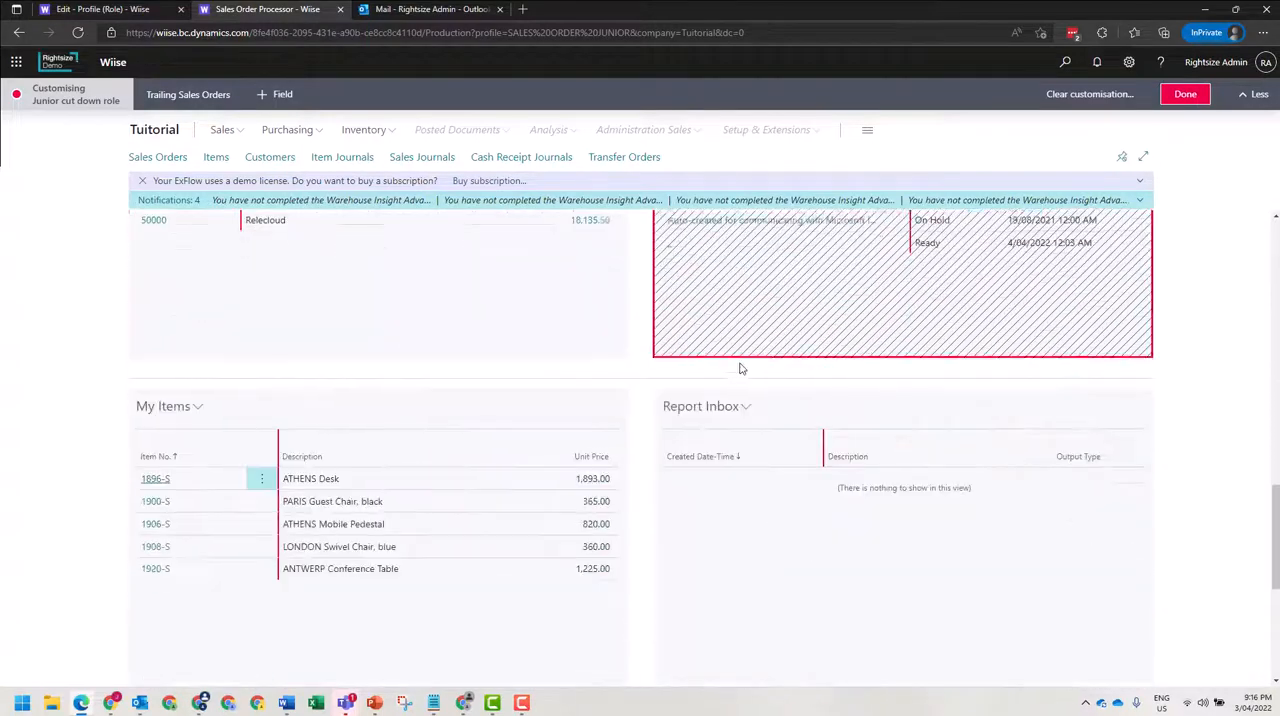
{"action": "scroll", "coordinate": [700, 363], "scroll_direction": "up", "scroll_amount": 2}
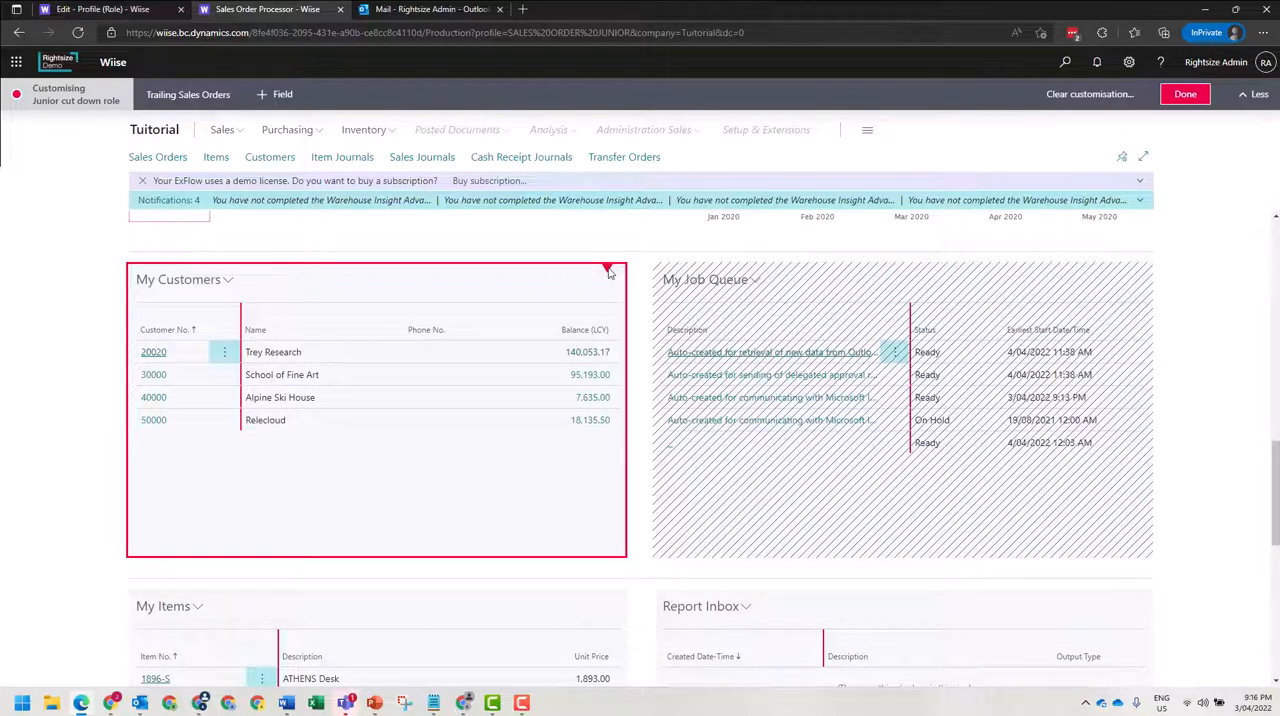
{"action": "left_click", "coordinate": [608, 272]}
{"action": "left_click", "coordinate": [624, 314]}
{"action": "scroll", "coordinate": [590, 430], "scroll_direction": "down", "scroll_amount": 4}
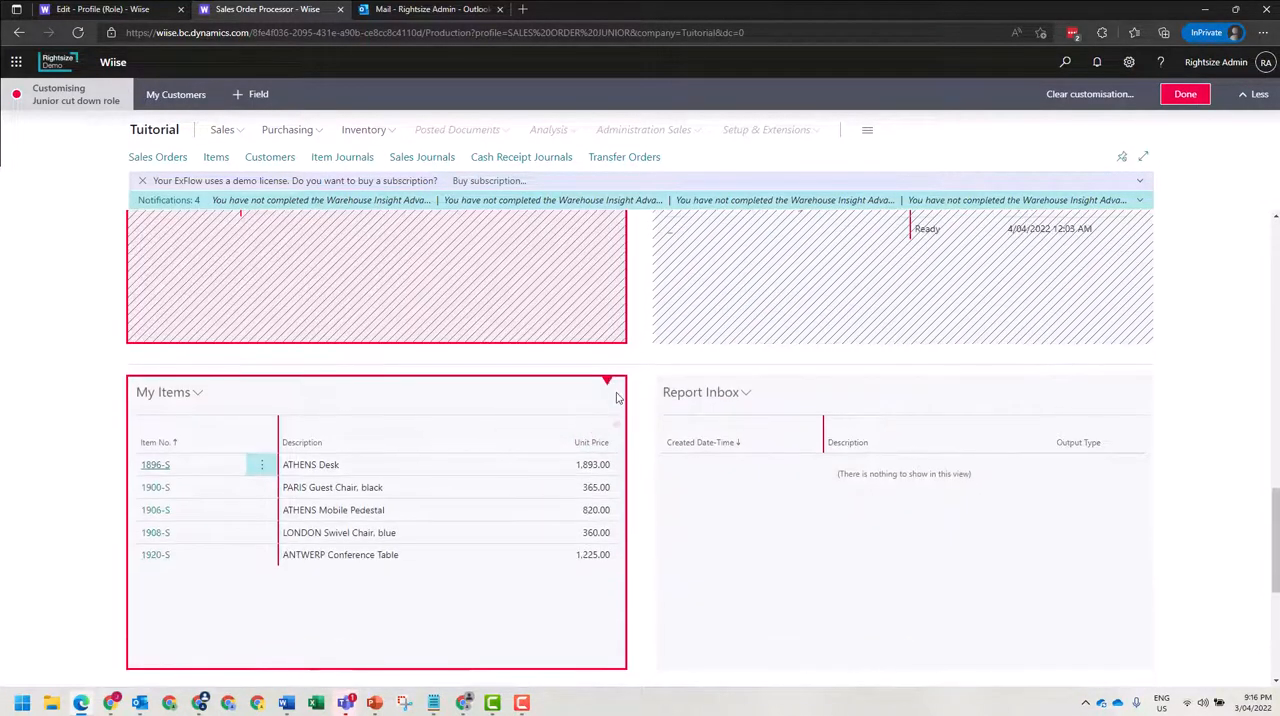
{"action": "left_click", "coordinate": [609, 383]}
{"action": "left_click", "coordinate": [630, 428]}
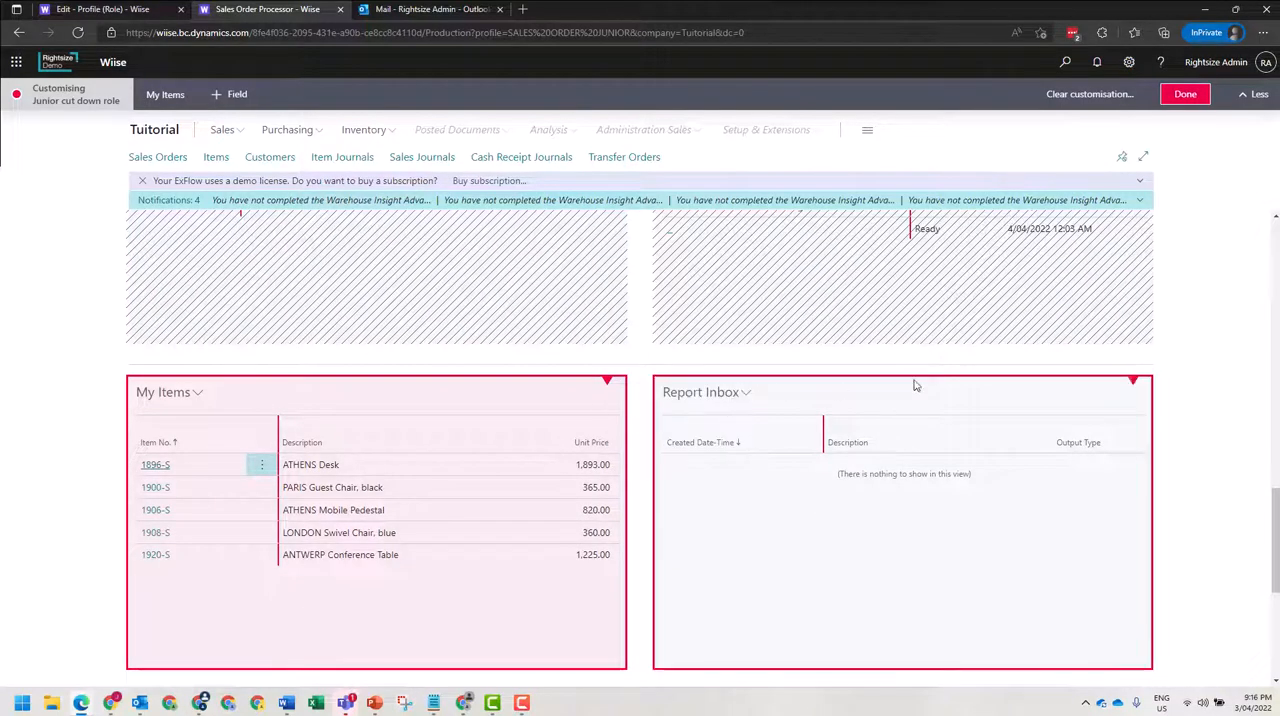
Hide both Report Inbox parts, the one beside My Items and the one beside Power BI Reports.
{"action": "left_click", "coordinate": [1133, 381]}
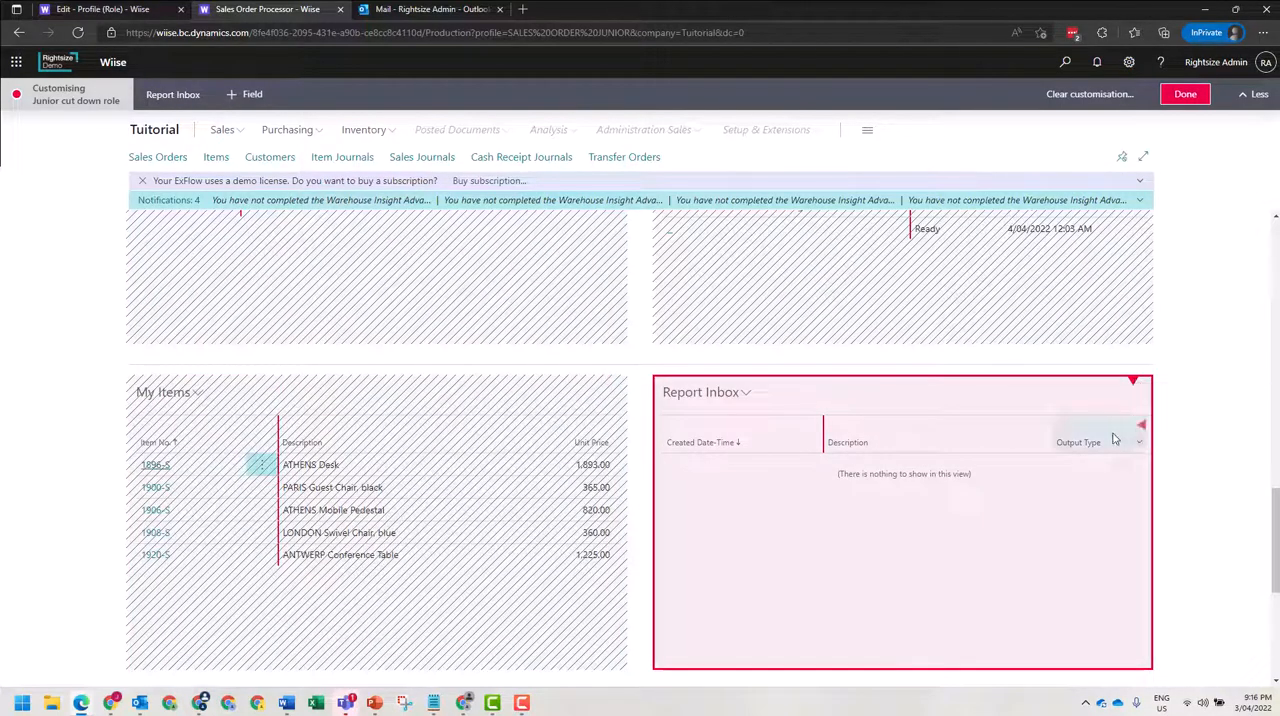
{"action": "scroll", "coordinate": [1040, 469], "scroll_direction": "down", "scroll_amount": 4}
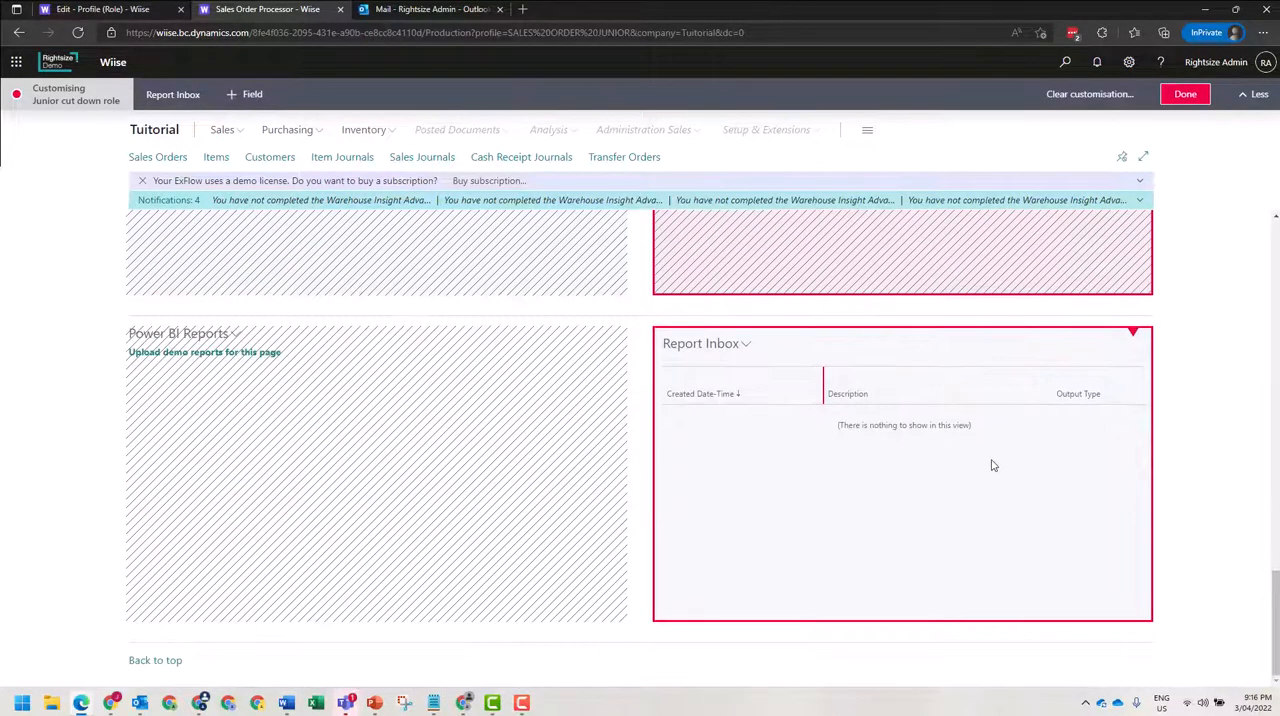
{"action": "left_click", "coordinate": [1133, 338]}
{"action": "left_click", "coordinate": [1149, 376]}
Finish customising the role centre and save the changes to the Junior cut down role.
{"action": "scroll", "coordinate": [1010, 425], "scroll_direction": "up", "scroll_amount": 2}
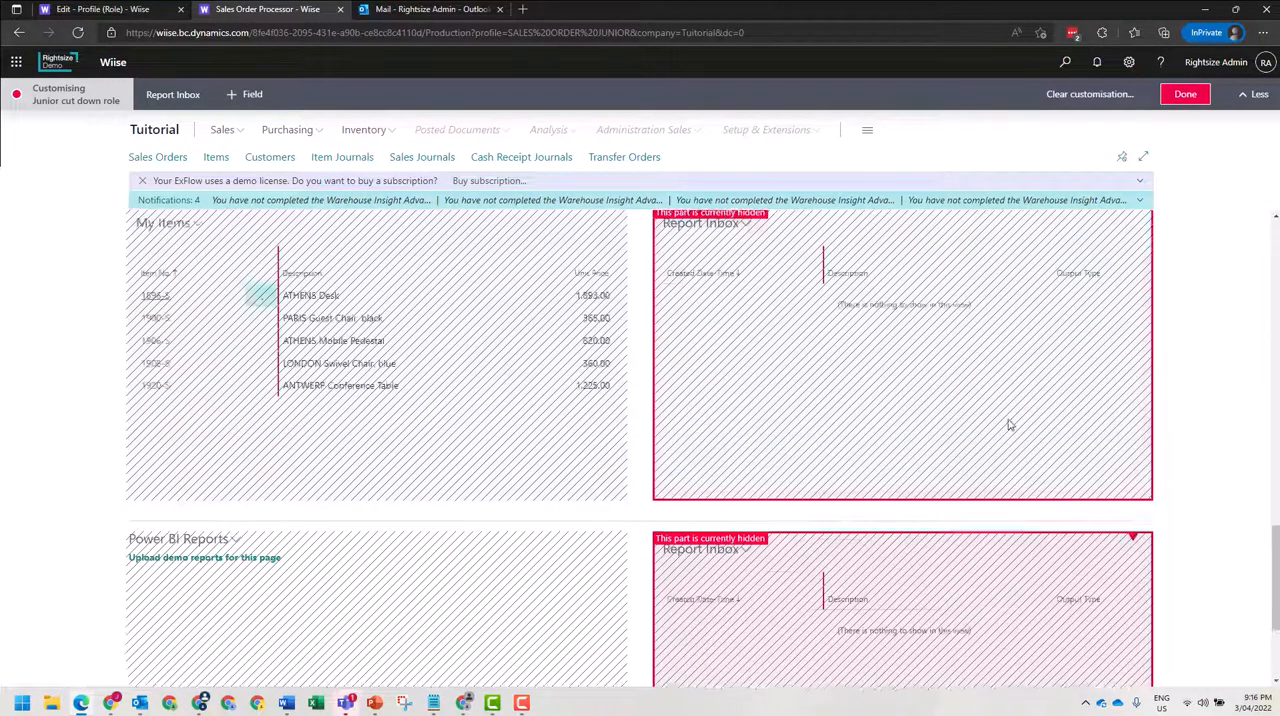
{"action": "scroll", "coordinate": [1008, 426], "scroll_direction": "up", "scroll_amount": 5}
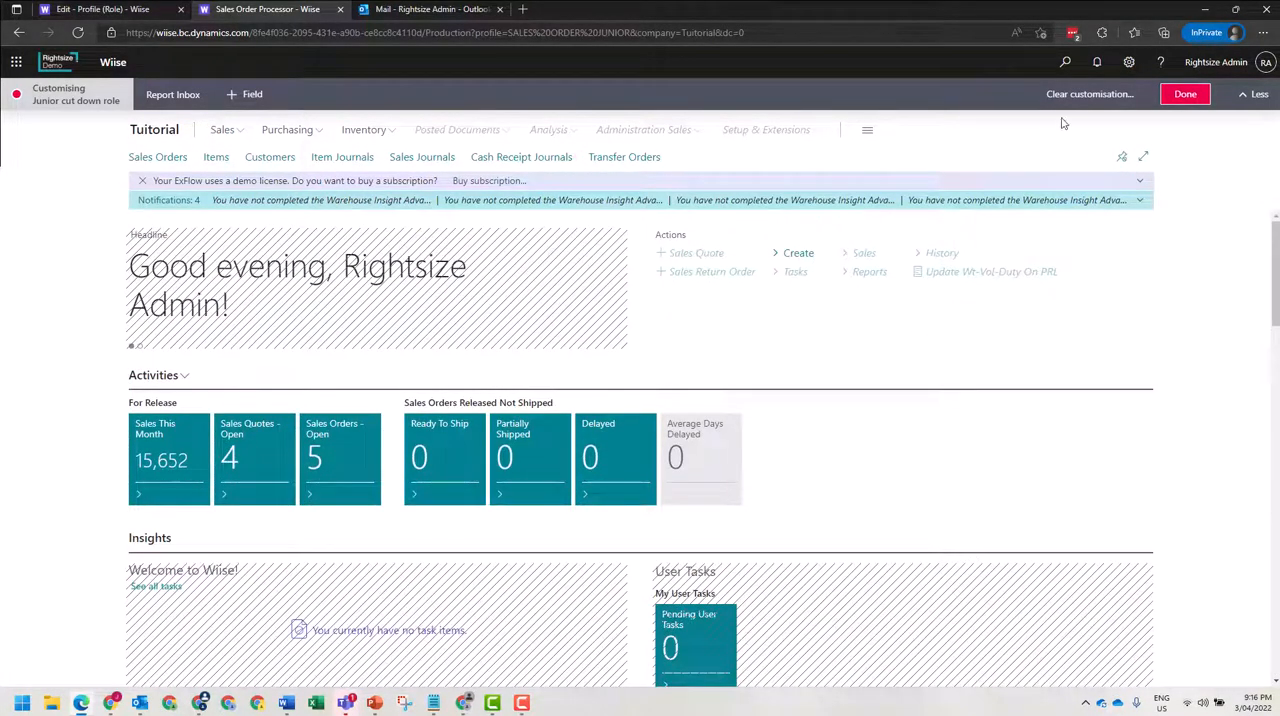
{"action": "left_click", "coordinate": [1184, 94]}
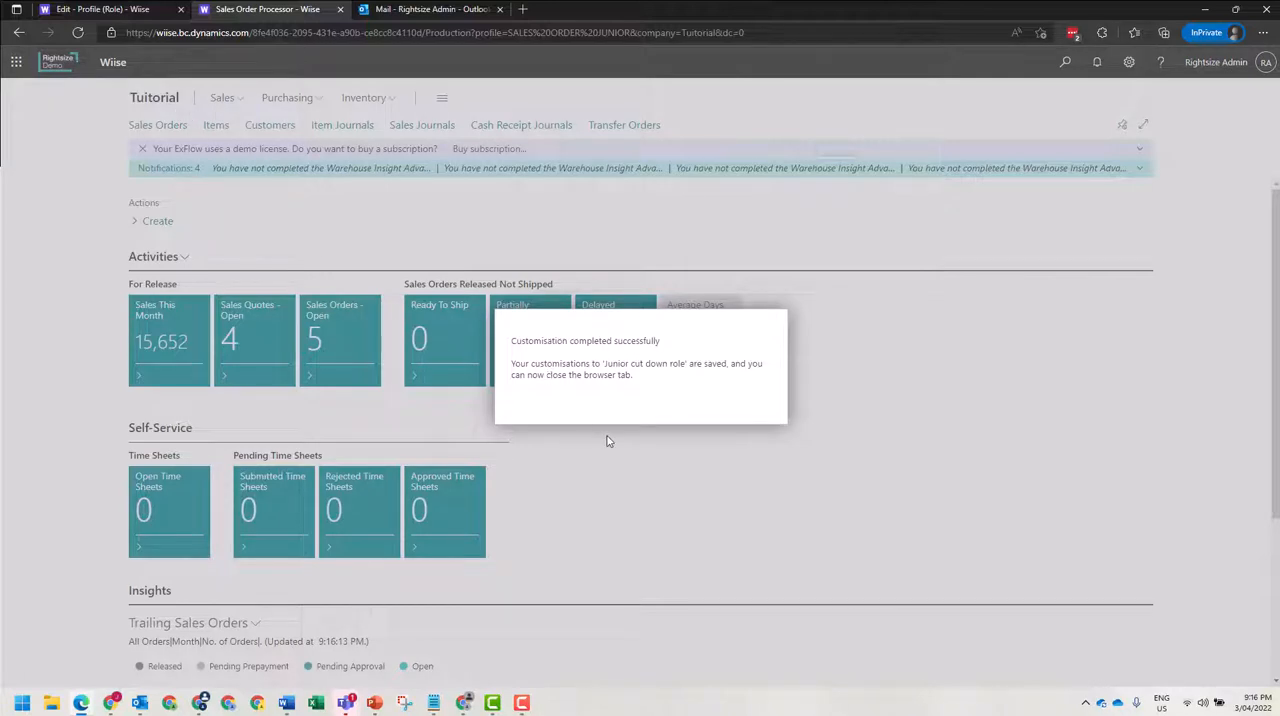
Close the customisation browser tab, enable Show in Role Explorer on the Junior cut down role, and leave its profile card.
{"action": "left_click", "coordinate": [340, 10]}
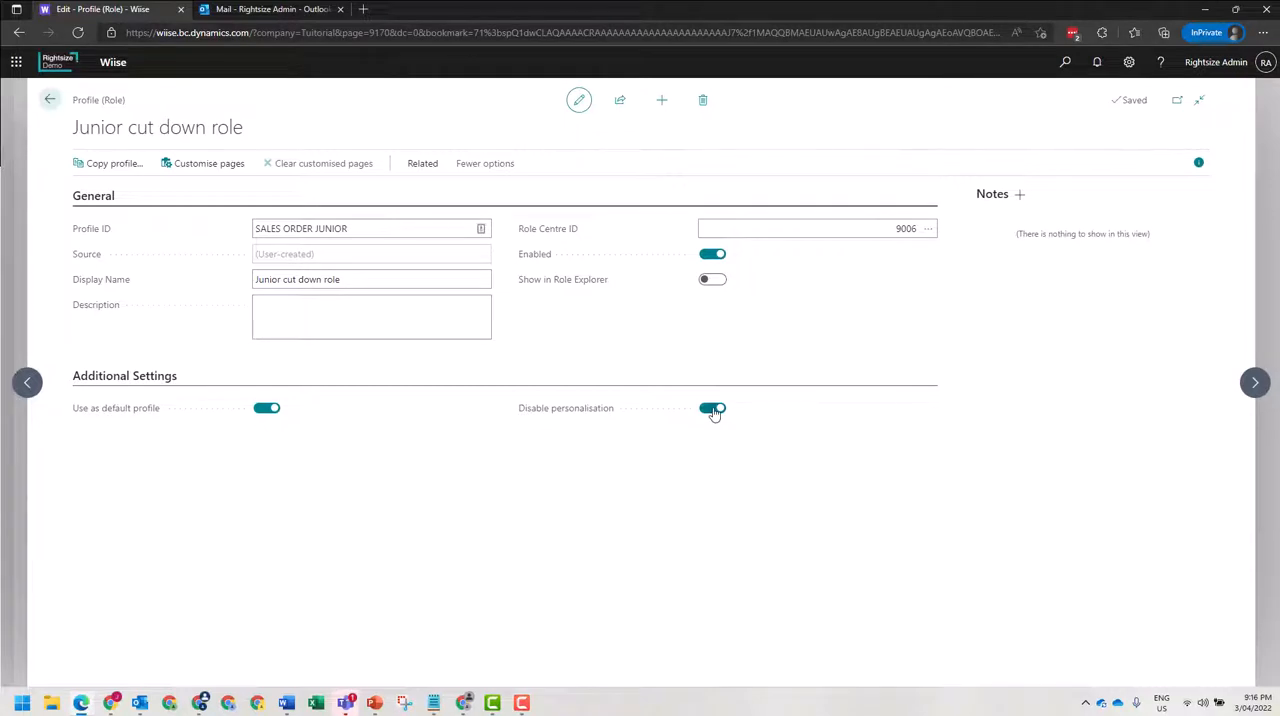
{"action": "left_click", "coordinate": [712, 280]}
{"action": "key", "text": "Escape"}
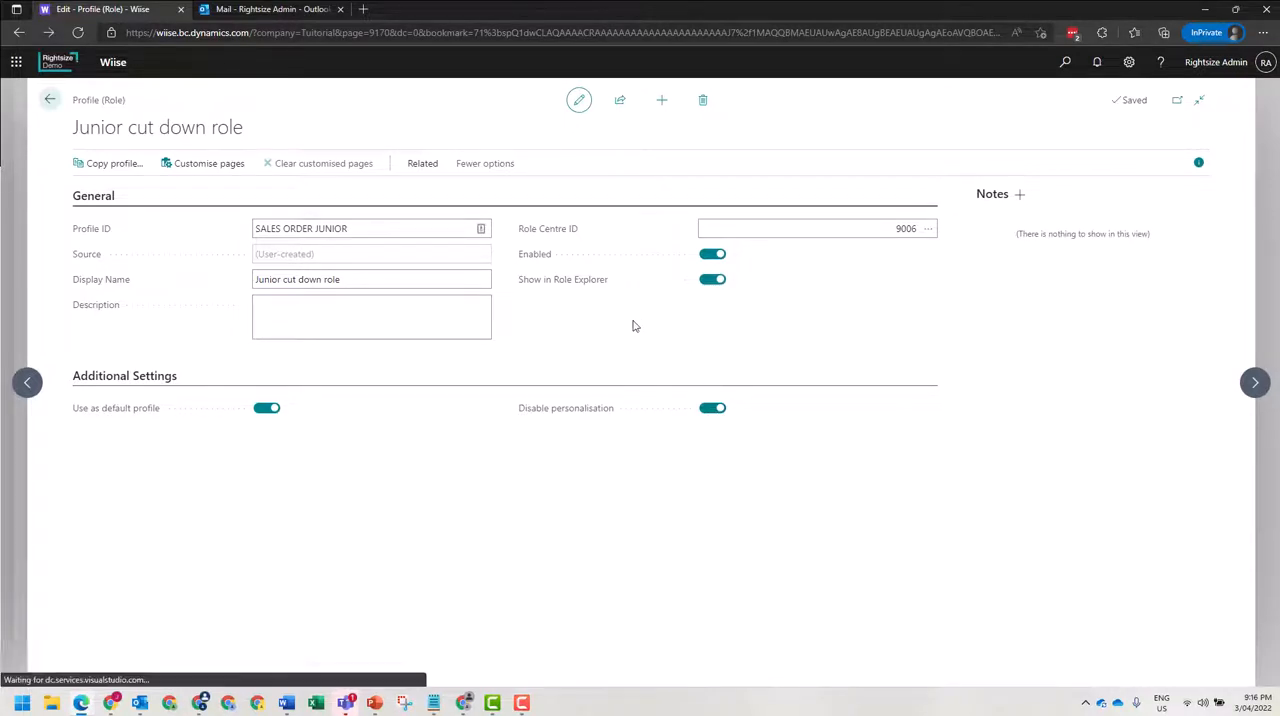
Switch the current user's role to Junior cut down role in My Settings.
{"action": "left_click", "coordinate": [1128, 62]}
{"action": "left_click", "coordinate": [1104, 172]}
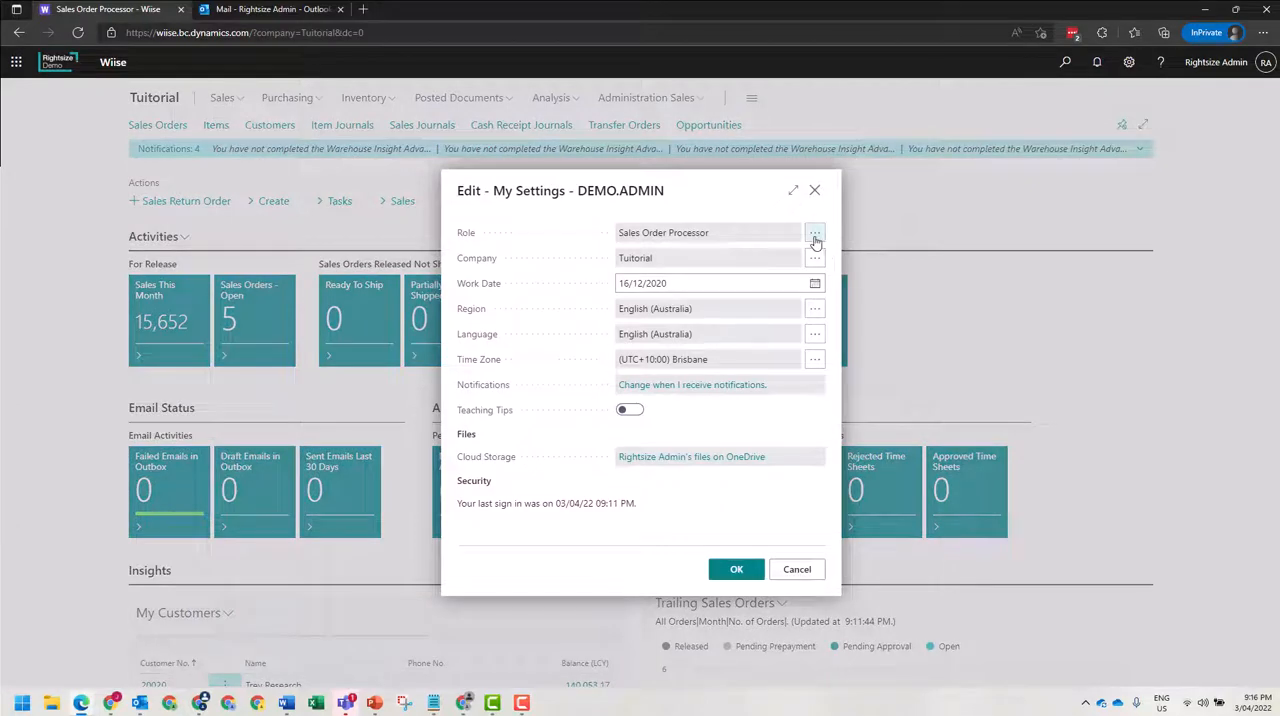
{"action": "left_click", "coordinate": [815, 233]}
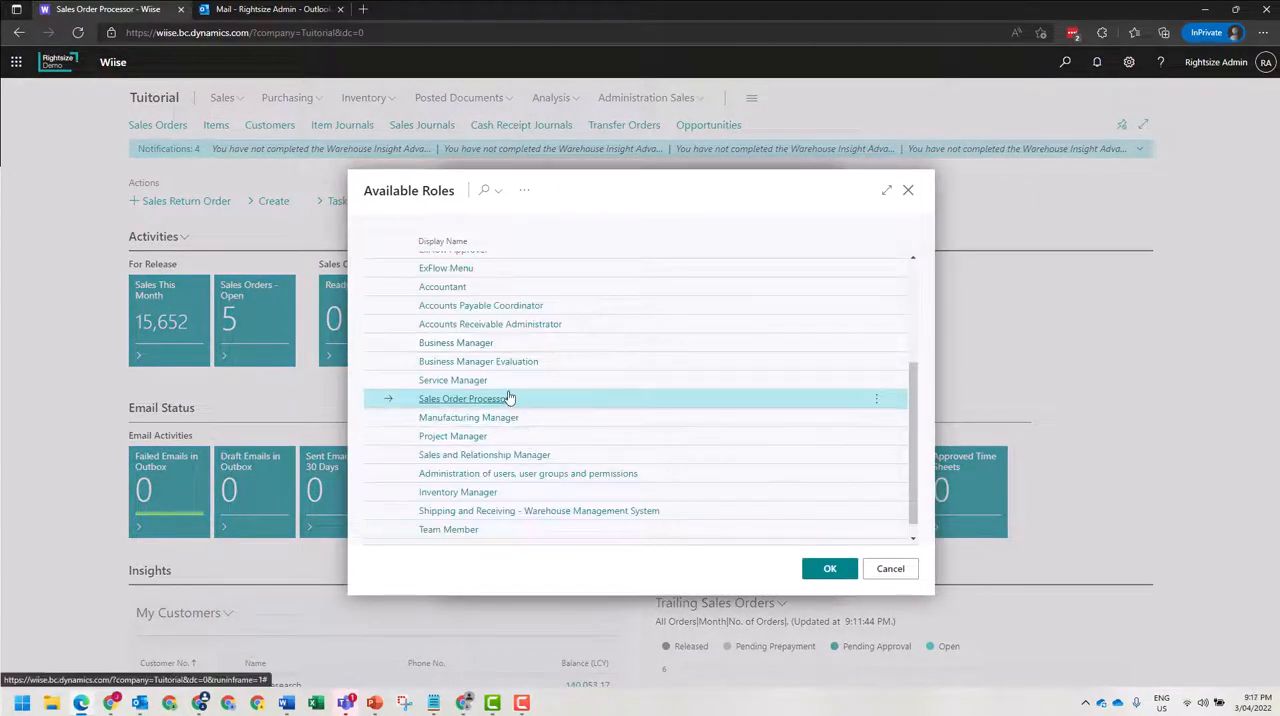
{"action": "scroll", "coordinate": [508, 400], "scroll_direction": "up", "scroll_amount": 2}
{"action": "scroll", "coordinate": [508, 400], "scroll_direction": "down", "scroll_amount": 2}
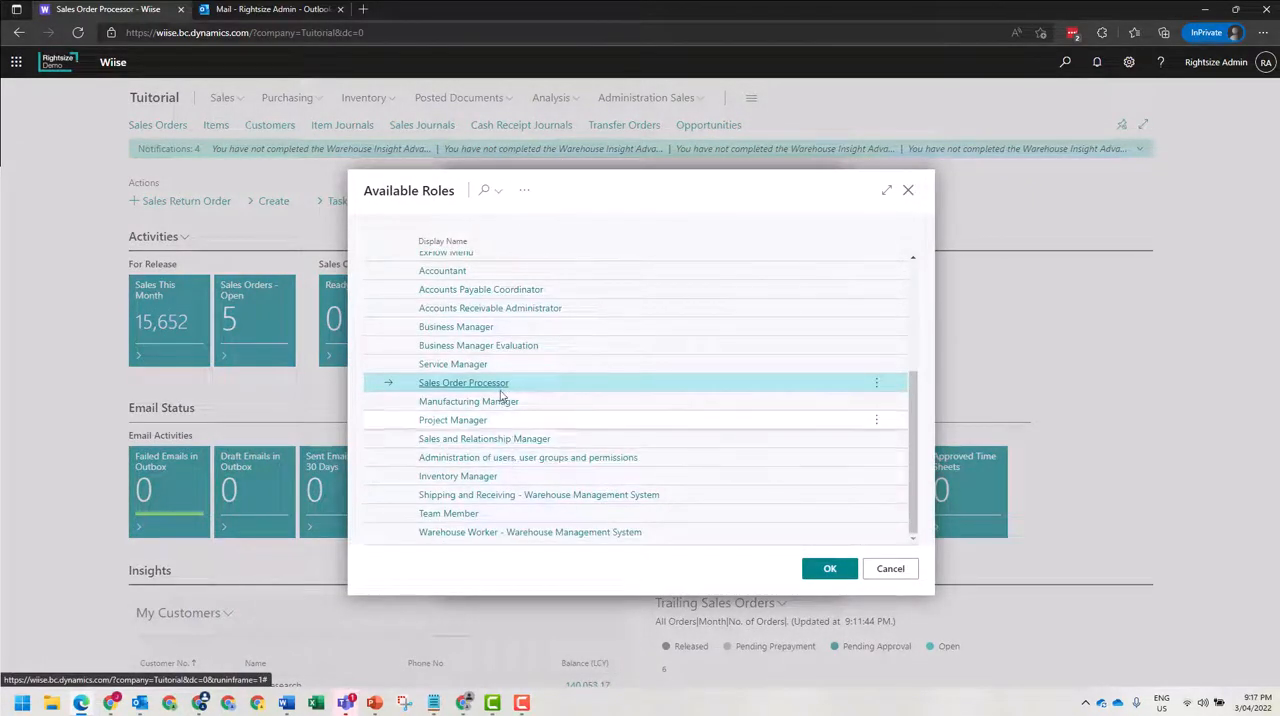
{"action": "scroll", "coordinate": [500, 395], "scroll_direction": "up", "scroll_amount": 4}
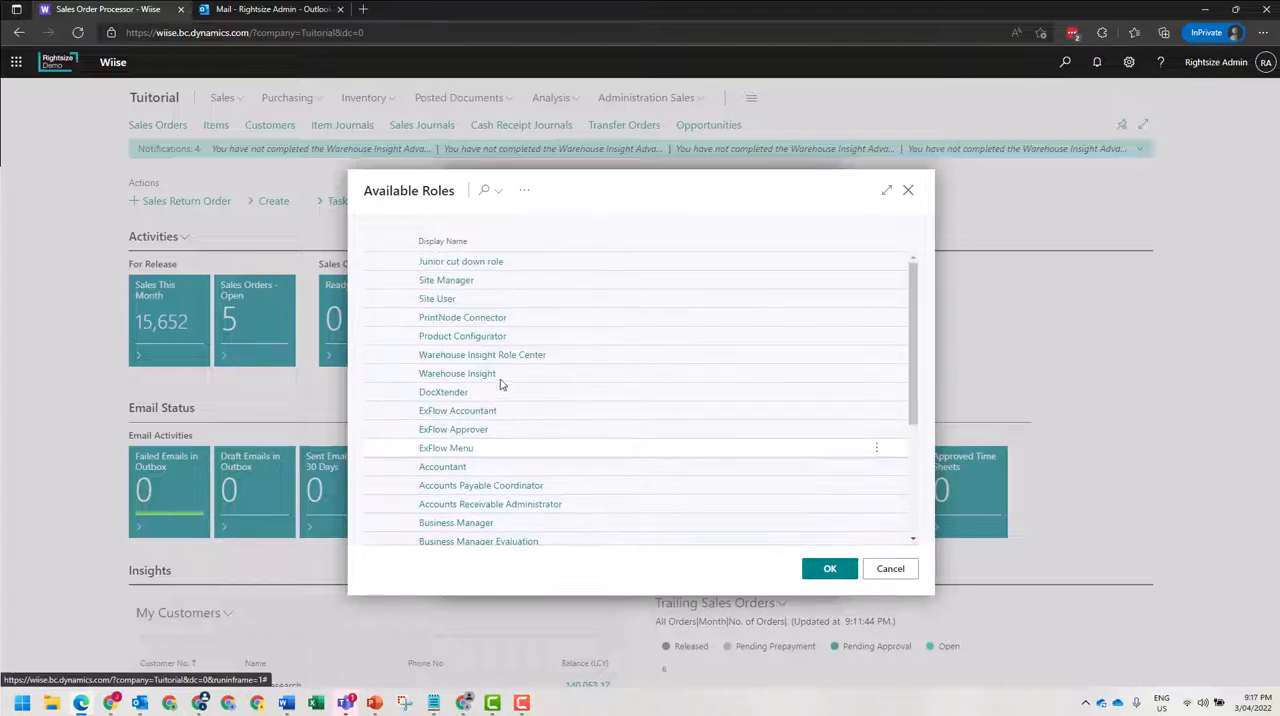
{"action": "left_click", "coordinate": [505, 260]}
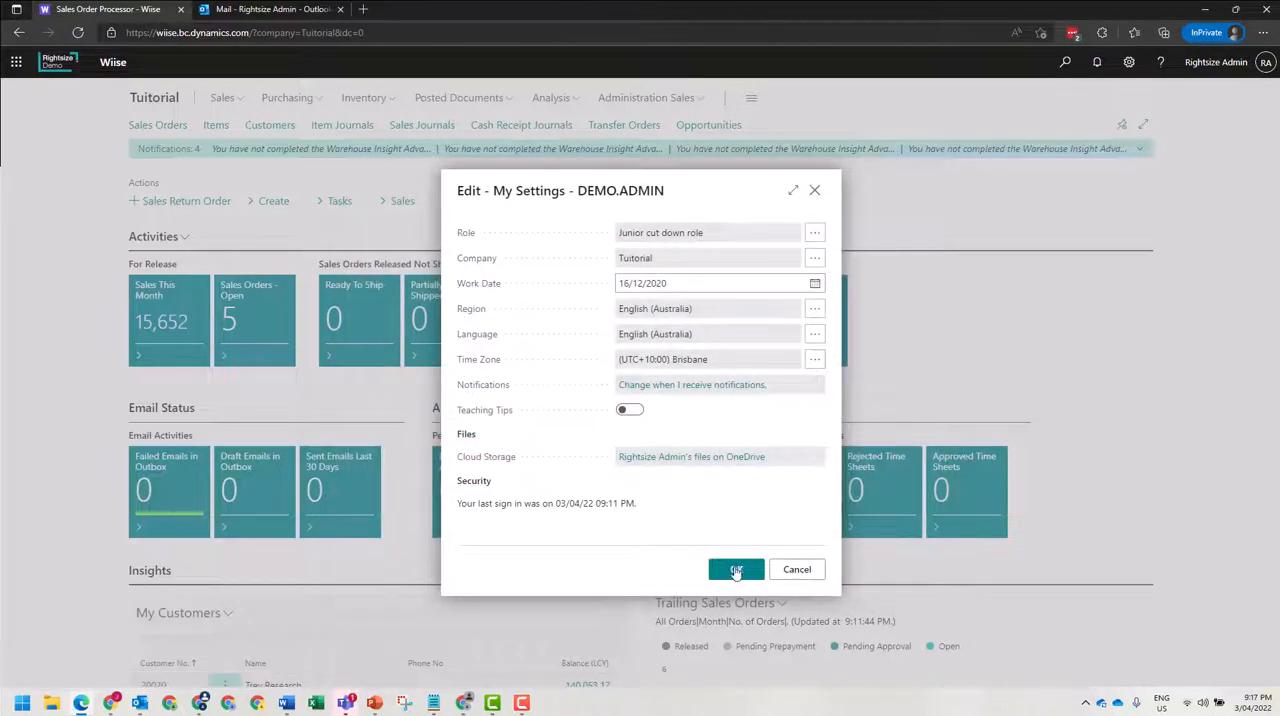
{"action": "left_click", "coordinate": [736, 569]}
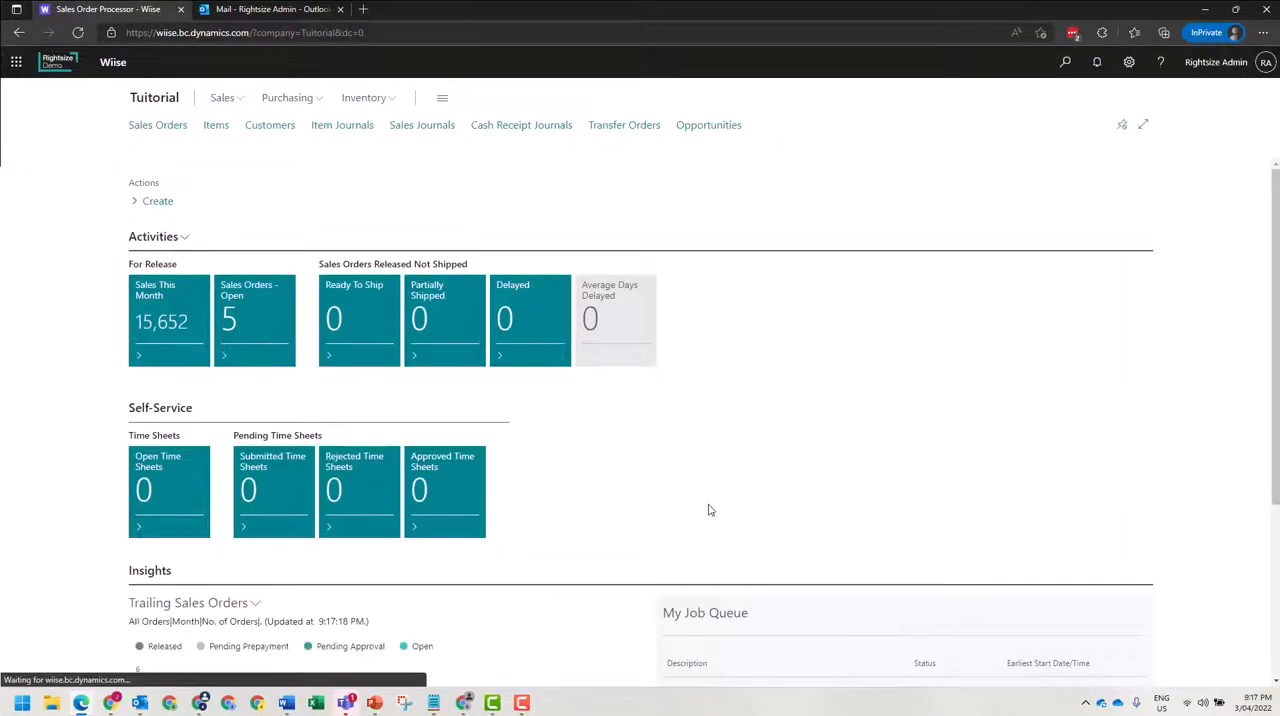
Review the Create actions and the remaining parts on the junior role centre.
{"action": "left_click", "coordinate": [176, 206]}
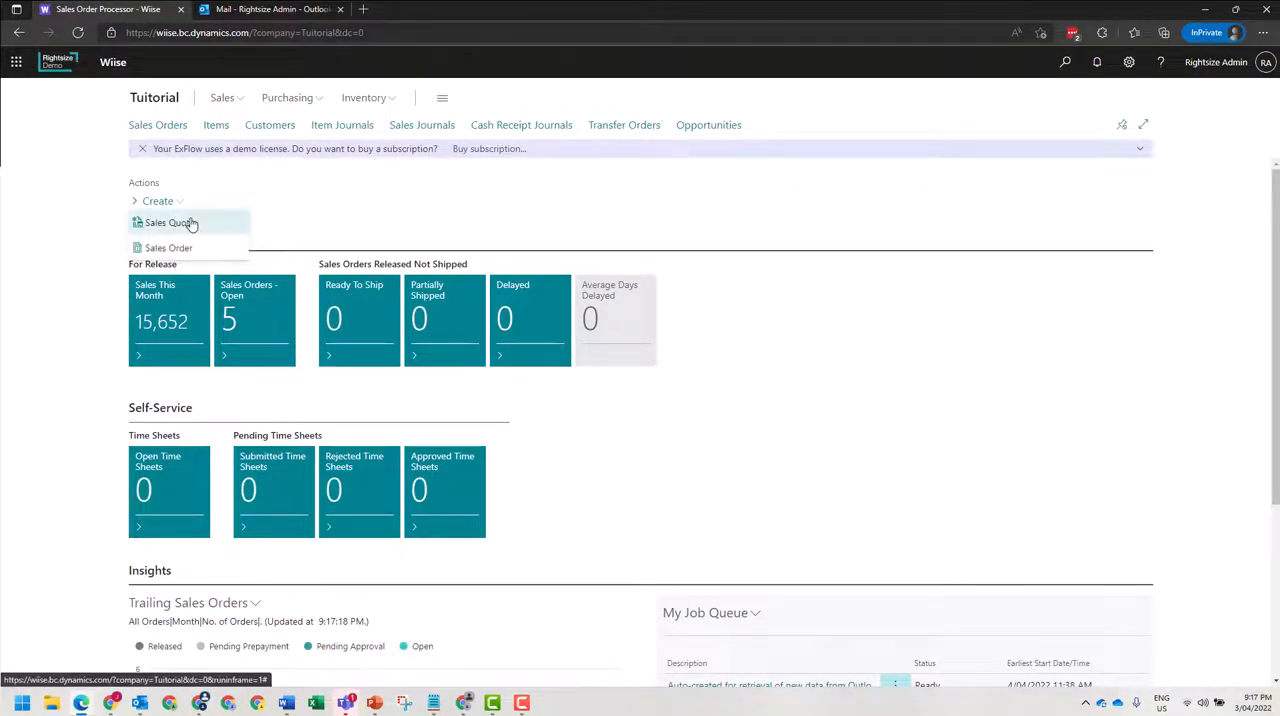
{"action": "scroll", "coordinate": [340, 251], "scroll_direction": "down", "scroll_amount": 3}
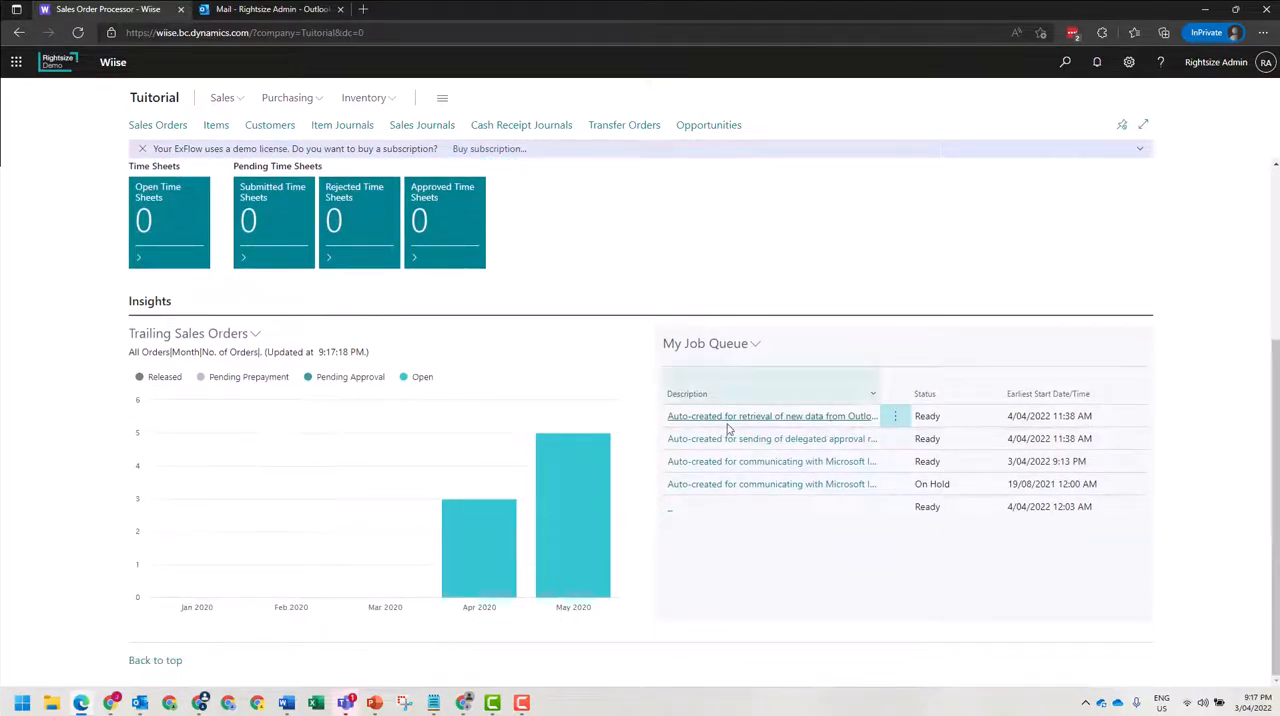
{"action": "scroll", "coordinate": [622, 497], "scroll_direction": "up", "scroll_amount": 2}
{"action": "scroll", "coordinate": [205, 560], "scroll_direction": "up", "scroll_amount": 2}
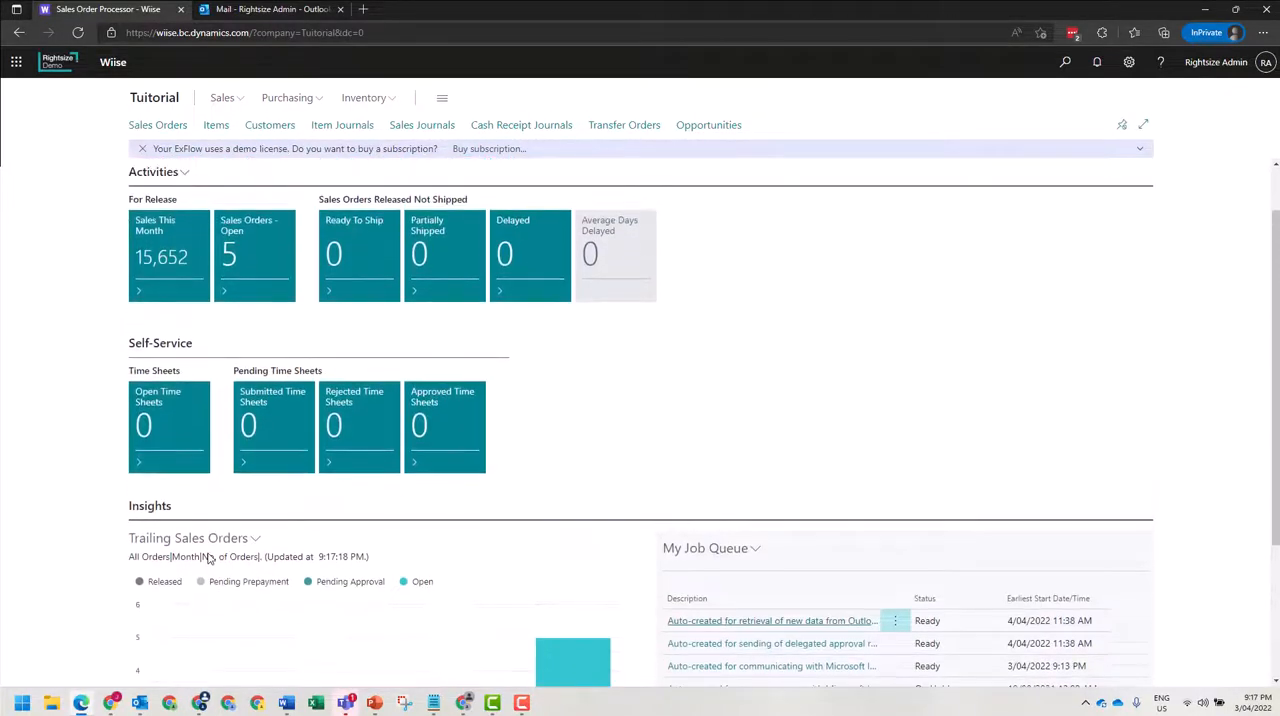